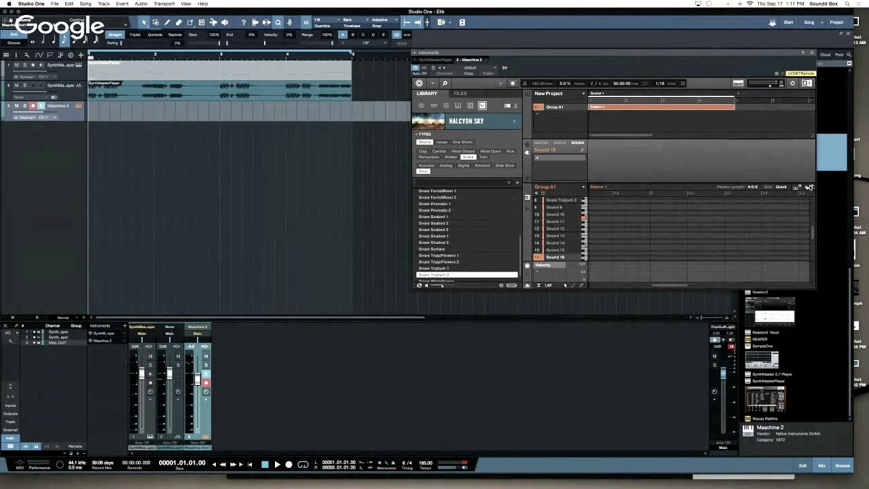
Step: Return from the sampling view to the pattern editor and export Group A1's Pattern 1 as audio onto a new track at bar 1
click(526, 204)
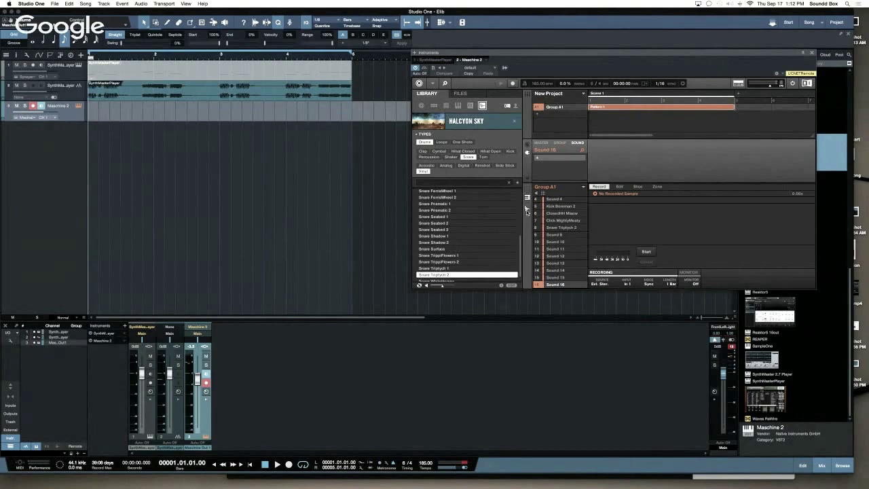
click(526, 196)
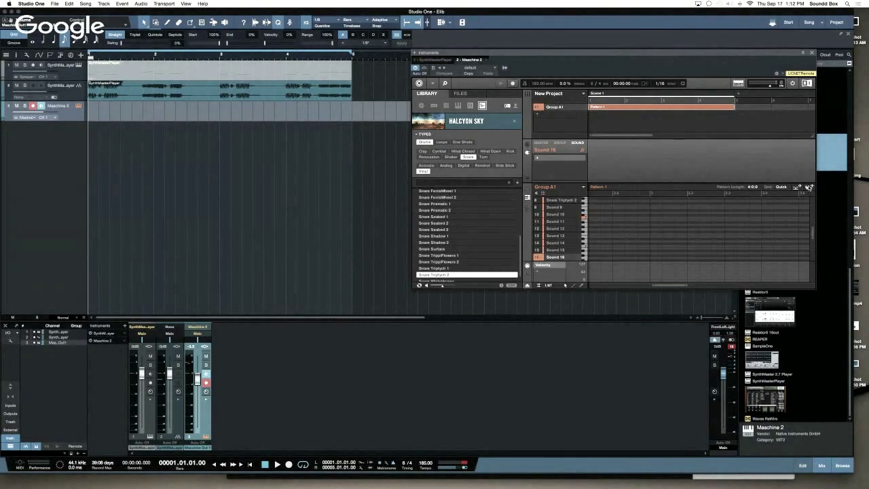
click(526, 208)
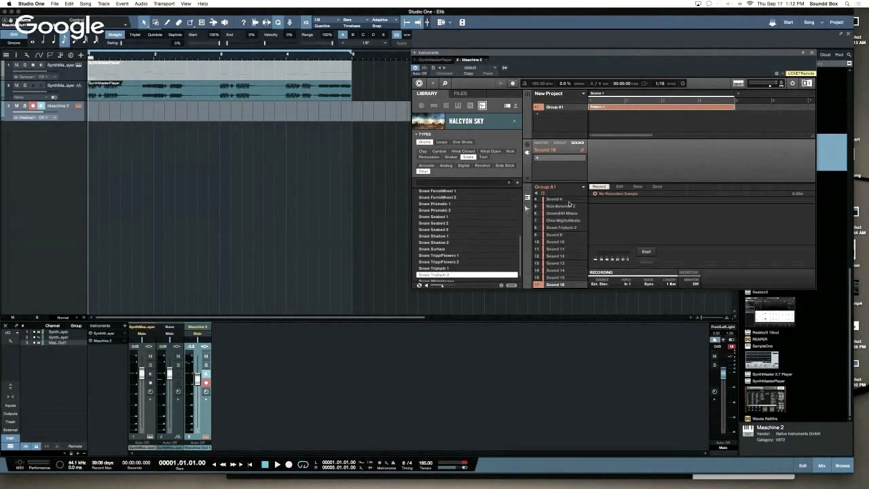
click(527, 196)
drag(807, 187, 97, 181)
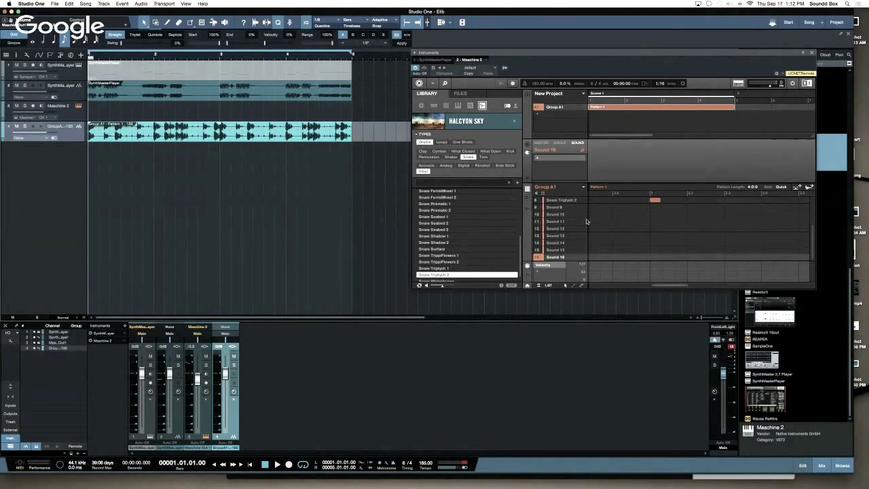
Step: Examine the pattern notes of individual Group A1 sounds, including Snare Triptych 2, Kick 70sDnB 1, Snare FrenchKissed and the closed hi-hat in slot 3
click(527, 197)
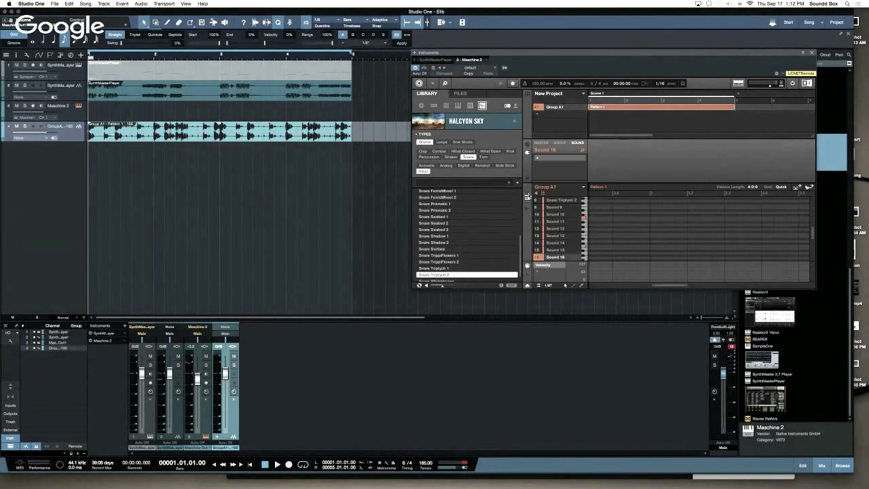
click(527, 190)
click(558, 201)
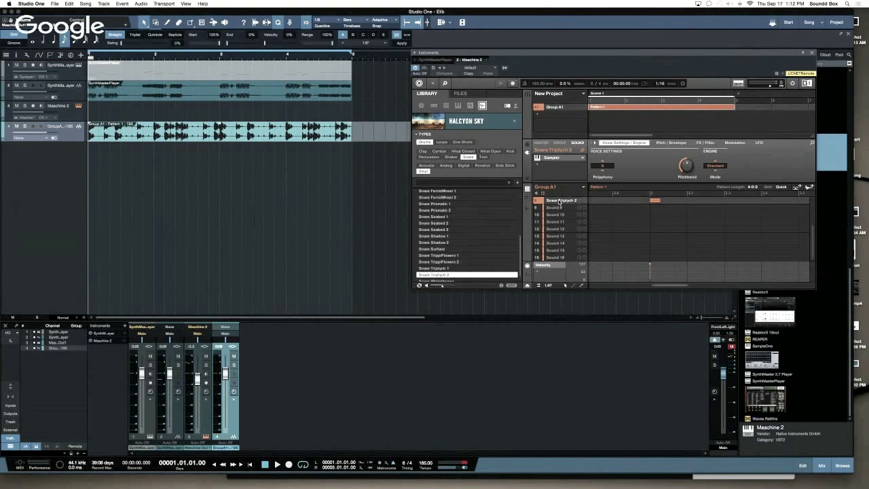
scroll(563, 212, up, 5)
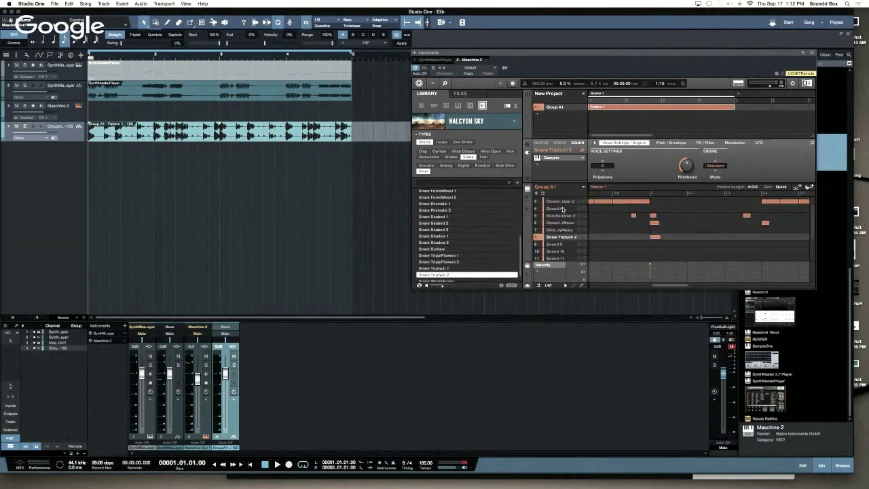
scroll(563, 209, up, 2)
click(562, 201)
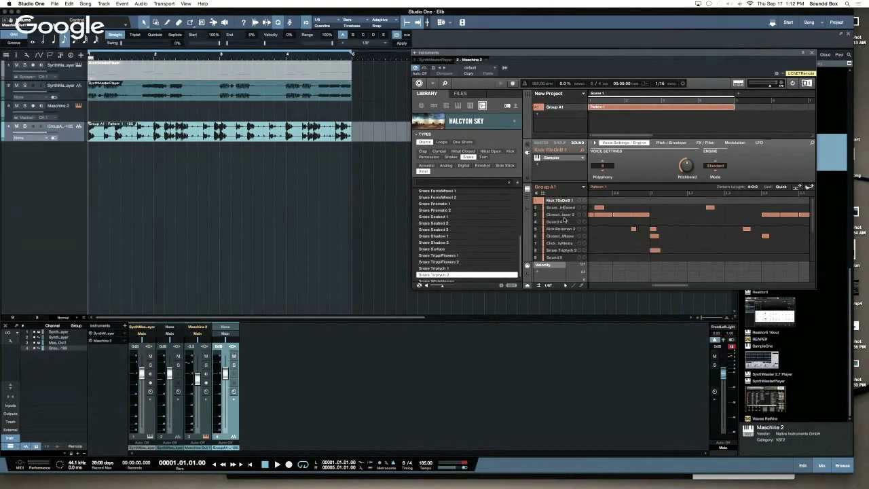
click(552, 207)
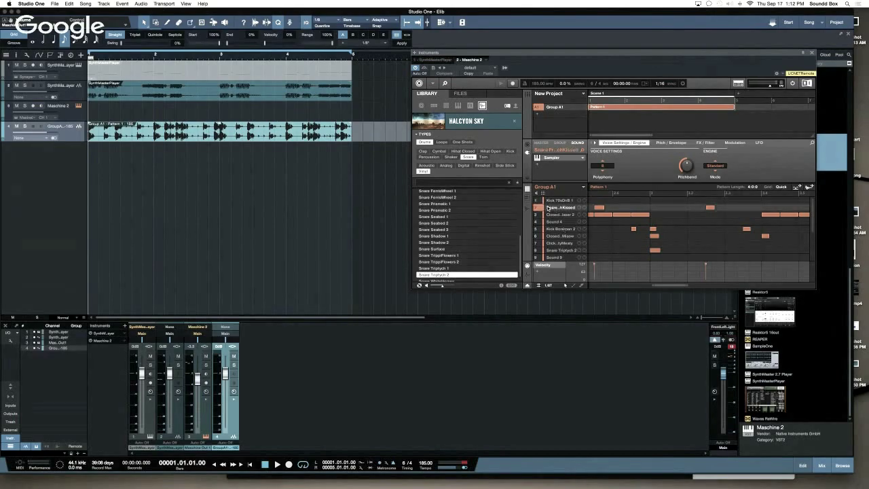
click(556, 215)
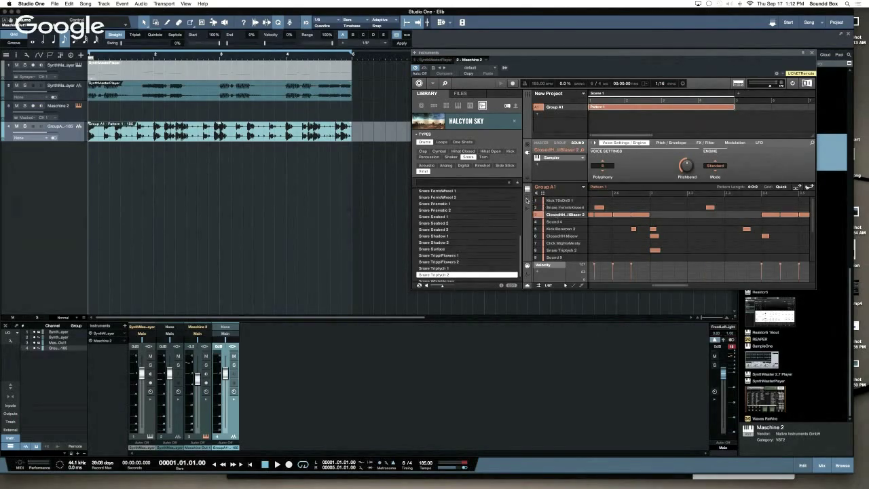
Step: Switch the pattern editor to keyboard view and try to export the slot 3 closed hi-hat as audio at bar 2
click(528, 198)
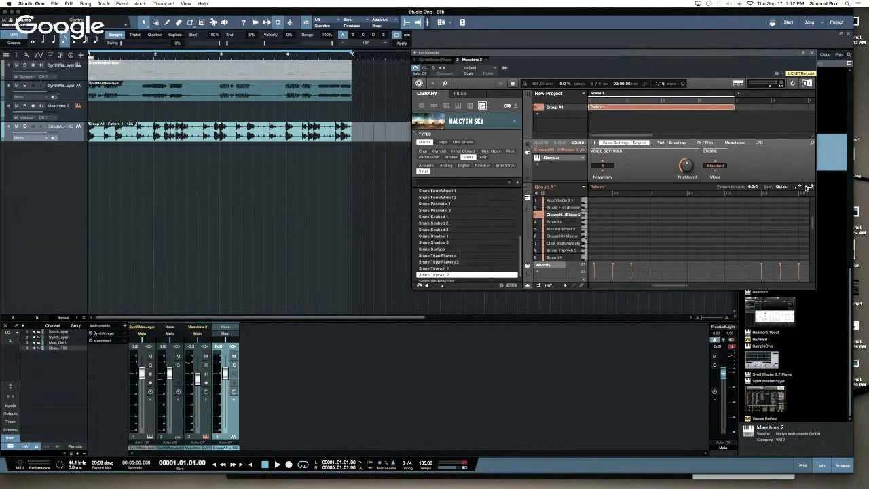
drag(808, 187, 170, 173)
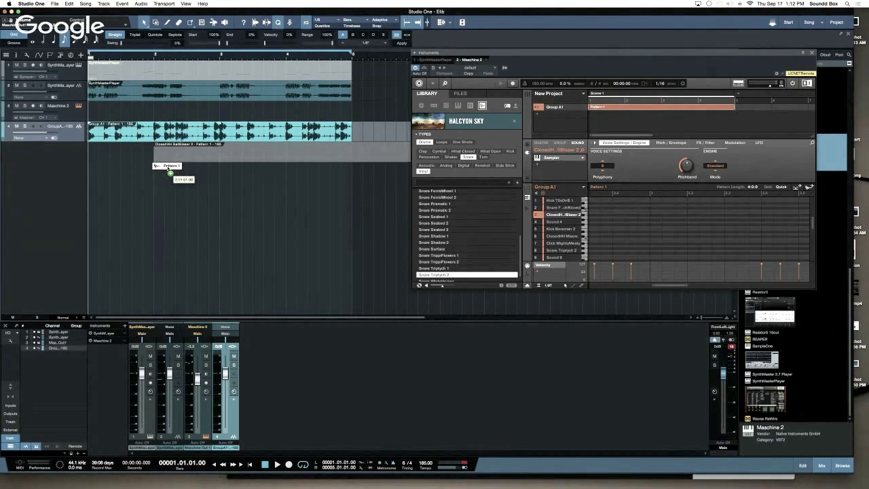
drag(170, 173, 594, 218)
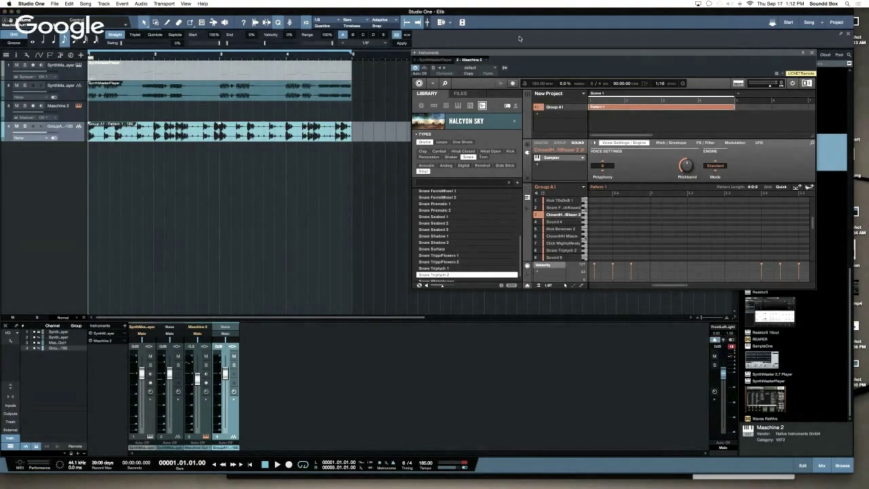
Step: Move the Maschine 2 window aside and export the Kick 70sDnB 1 pattern as audio onto a new track at bar 1
drag(518, 52, 480, 57)
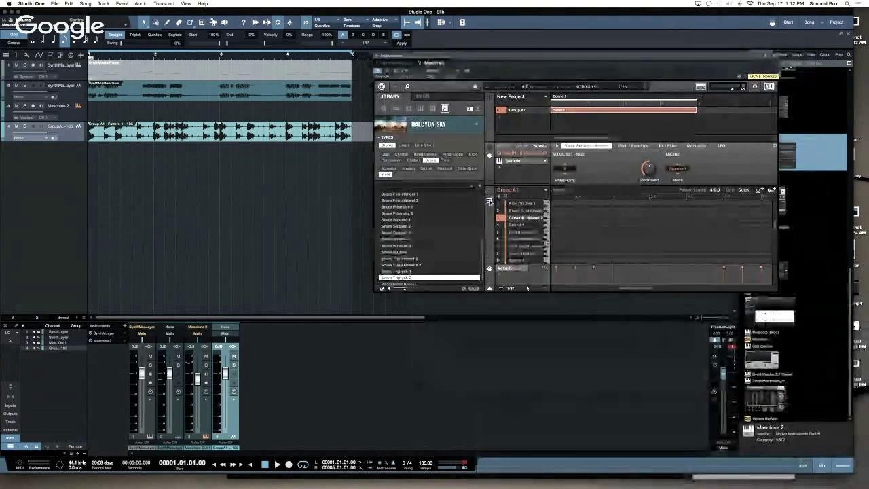
scroll(529, 224, down, 3)
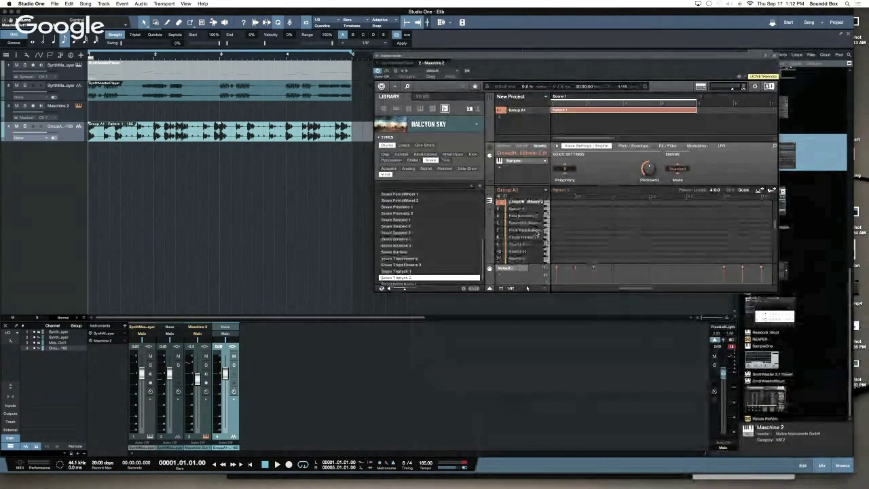
scroll(534, 233, up, 3)
click(521, 203)
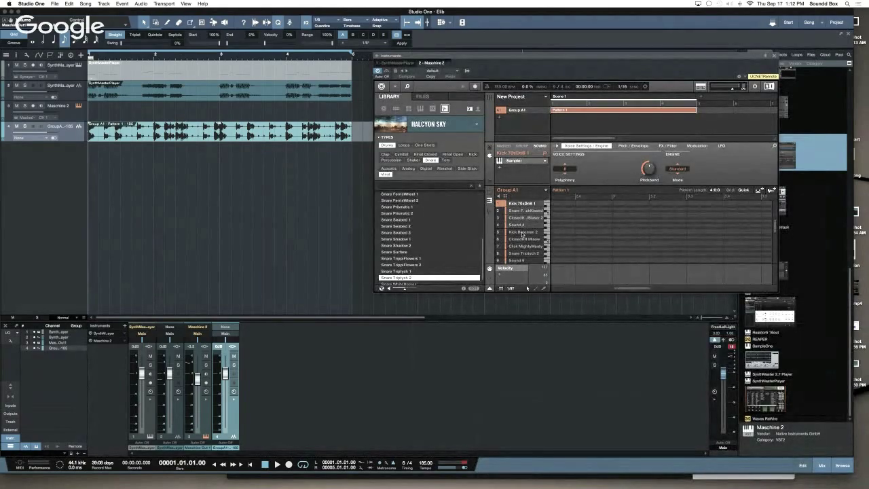
scroll(524, 236, down, 3)
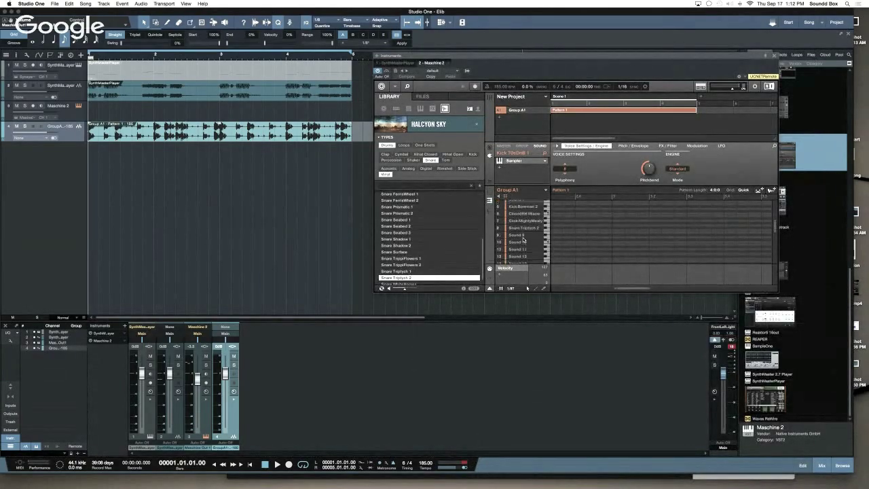
scroll(529, 231, up, 3)
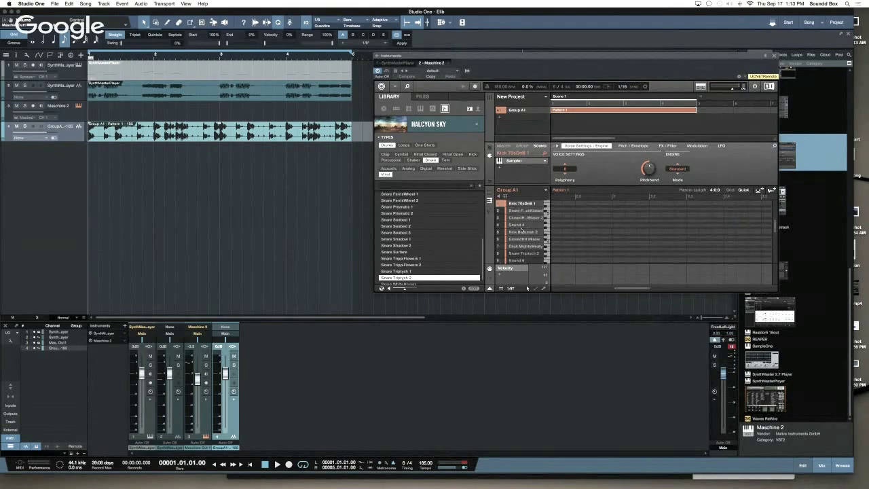
drag(770, 191, 257, 243)
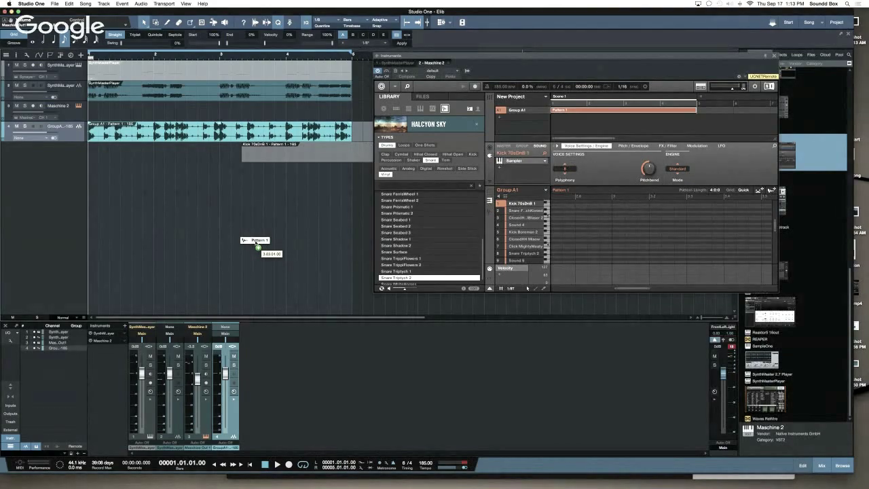
drag(257, 243, 101, 234)
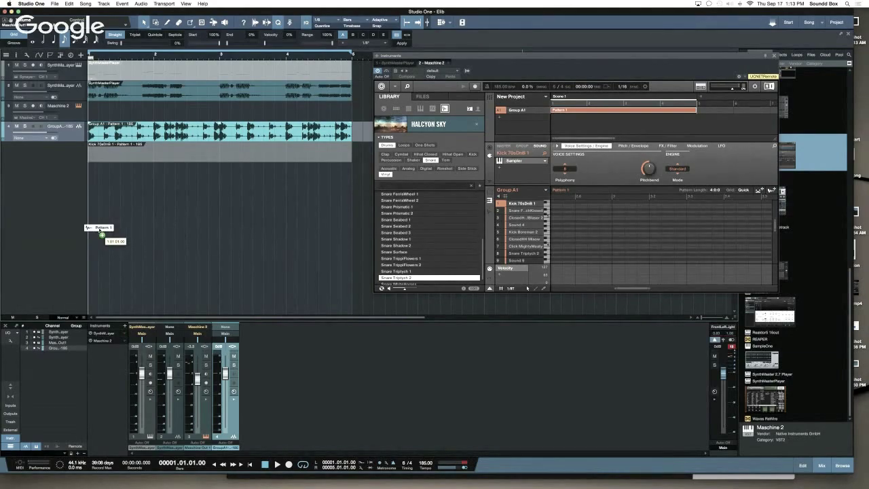
drag(102, 234, 99, 228)
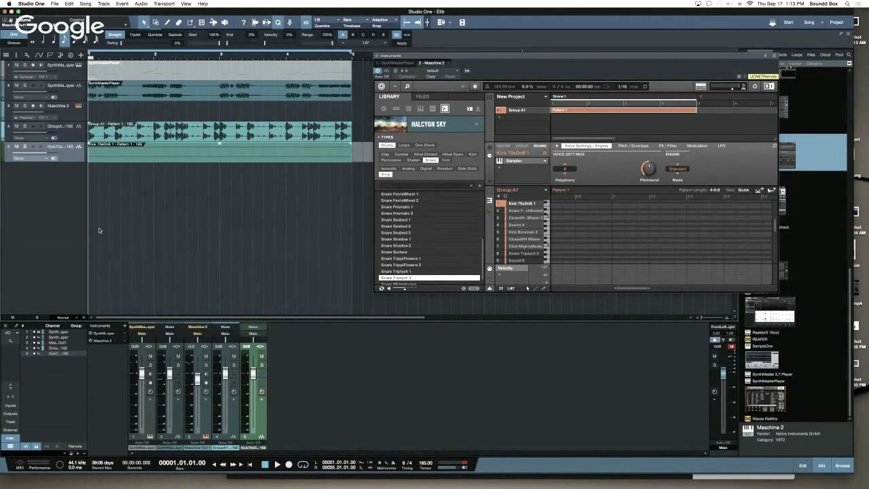
Step: Delete the exported kick clip and export the Kick 70sDnB 1 pattern audio again onto the same track at bar 1
click(218, 152)
key(Delete)
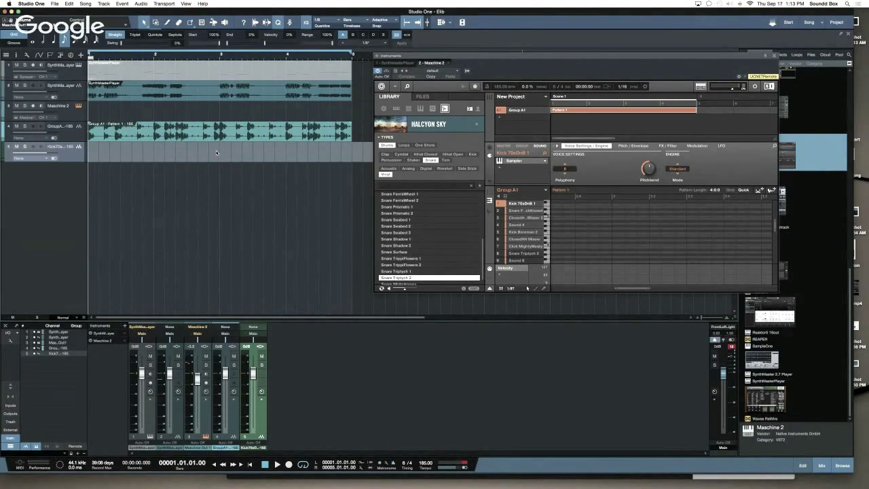
click(528, 217)
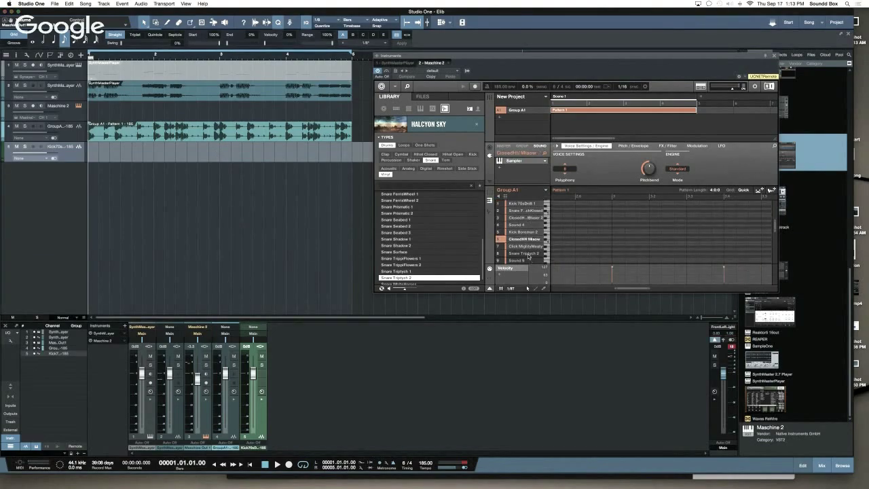
click(527, 253)
click(529, 203)
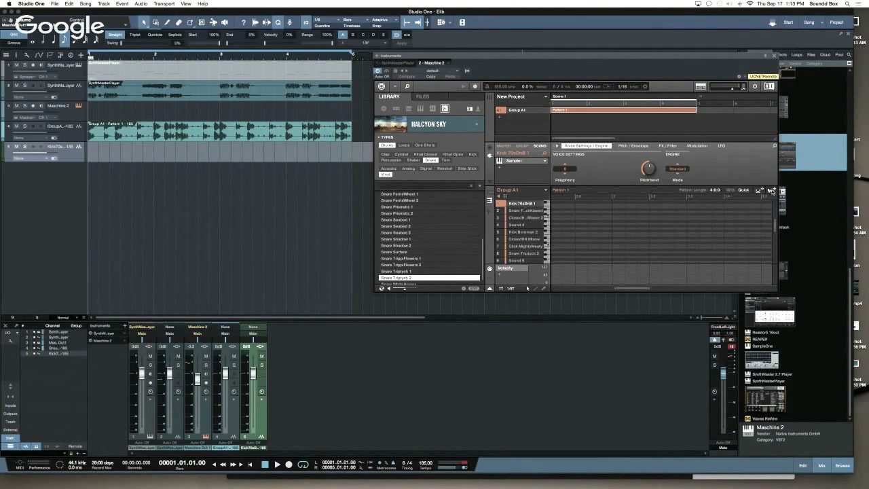
drag(771, 191, 96, 157)
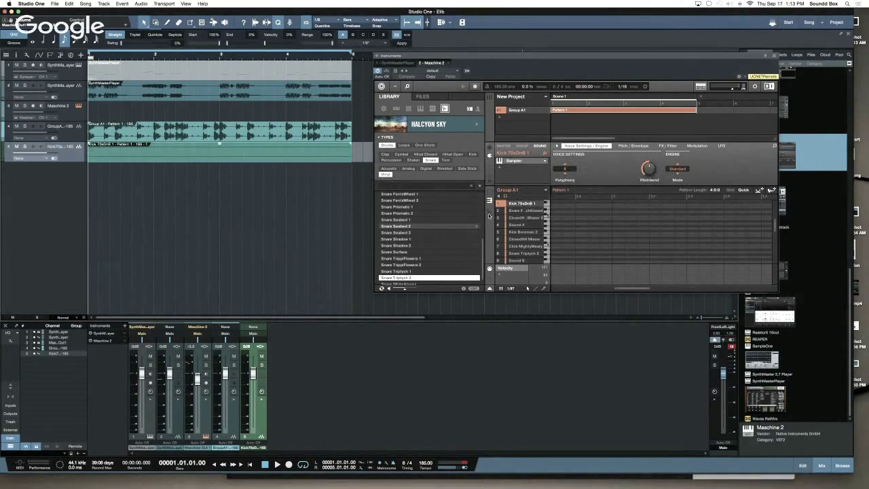
Step: Export the Snare FrenchKissed and Kick Boreman 2 patterns as audio onto separate new tracks at bar 1
click(519, 211)
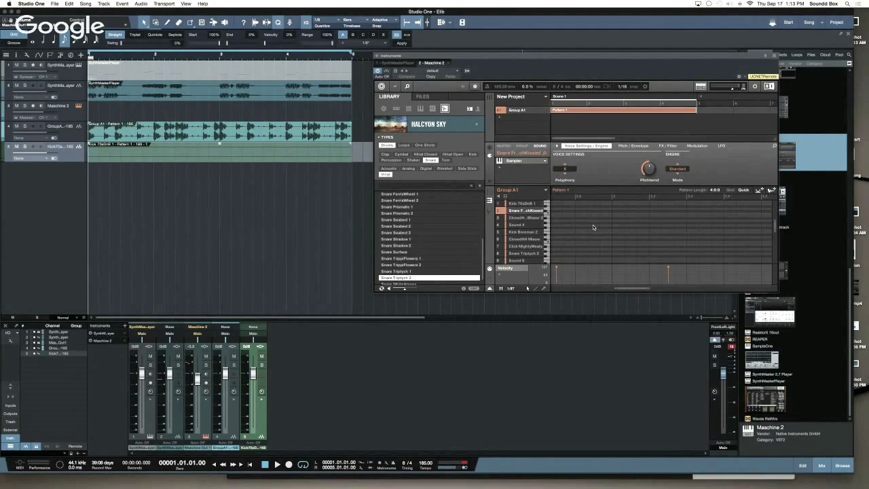
drag(771, 190, 94, 179)
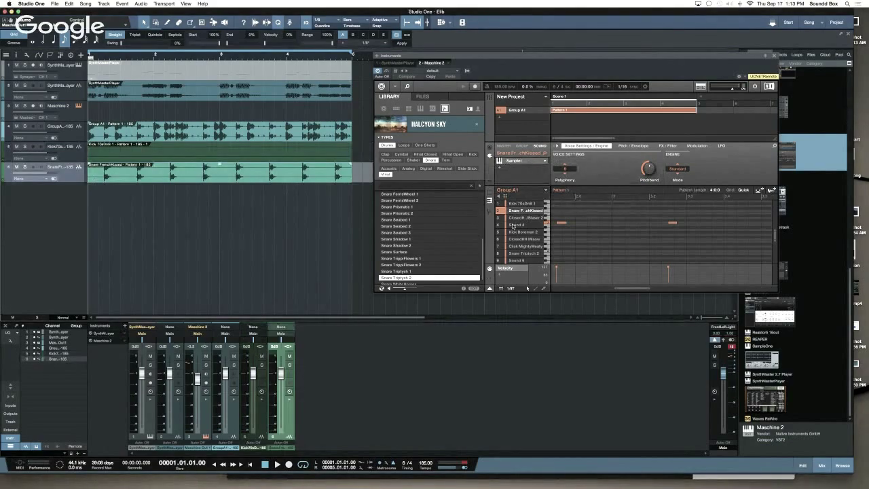
click(527, 218)
click(527, 204)
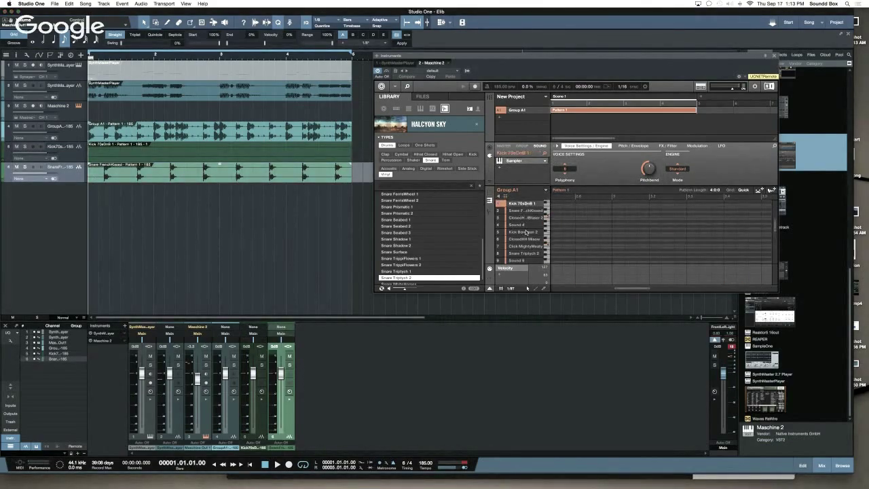
click(526, 225)
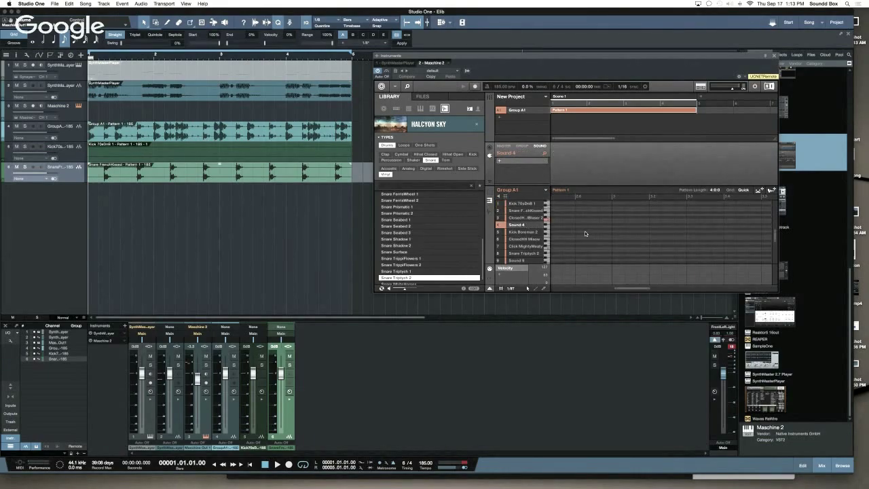
click(520, 232)
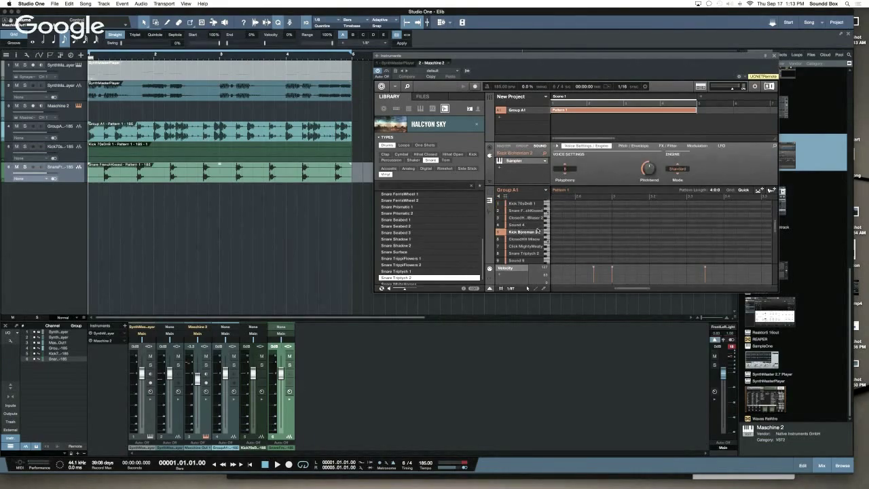
drag(773, 191, 86, 217)
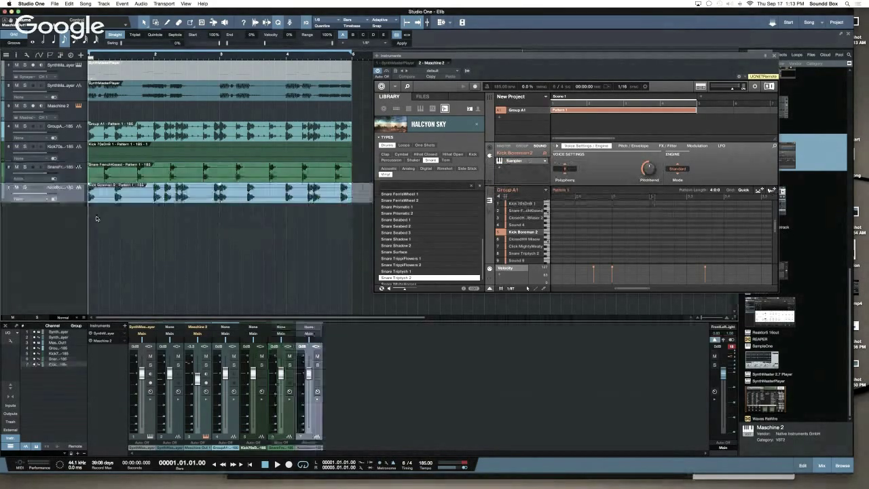
Step: Export the slot 6 closed hi-hat and Snare Triptych 2 patterns as audio onto separate new tracks at bar 1
click(527, 239)
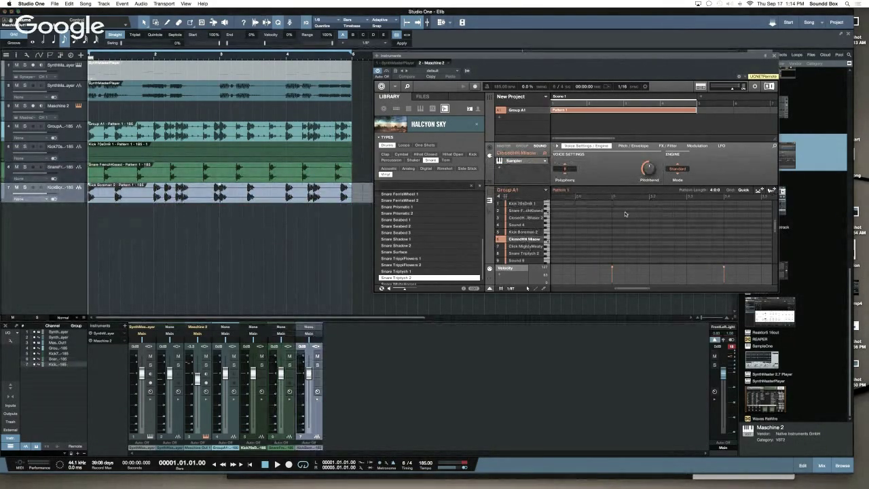
drag(771, 191, 102, 226)
click(532, 247)
click(530, 253)
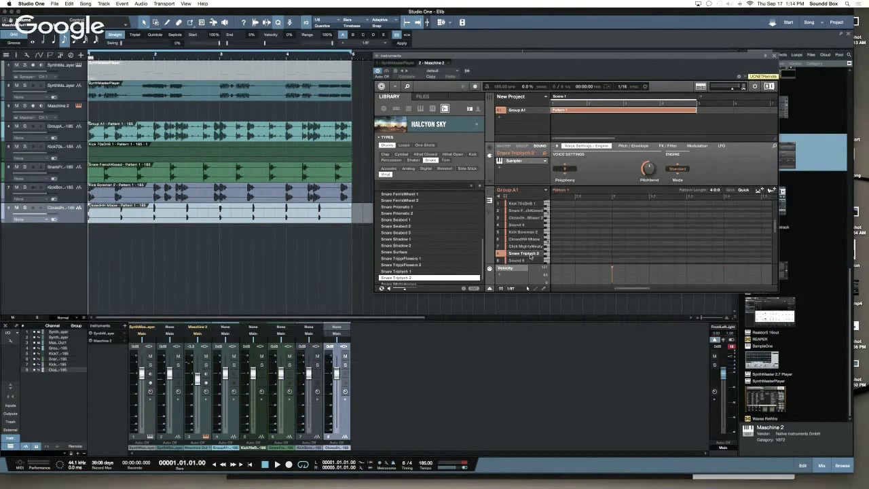
drag(772, 191, 94, 254)
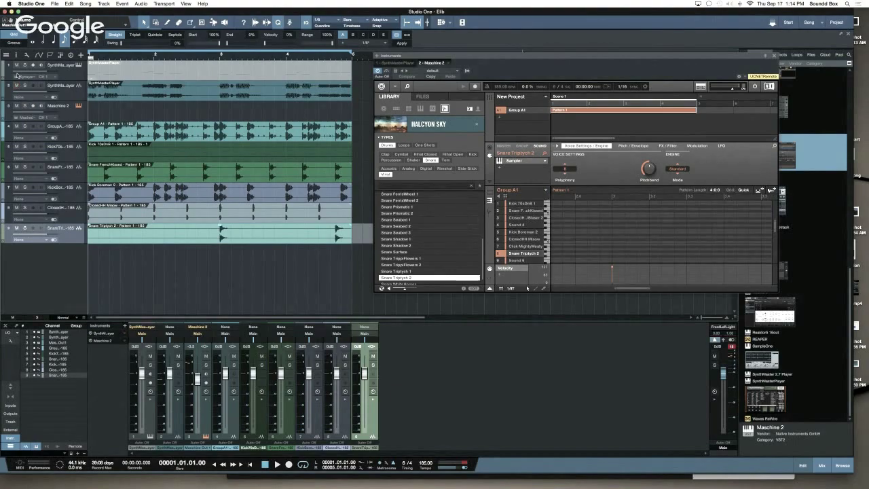
Step: Mute the Maschine 2 instrument track and its output channel, and enlarge the mixer console
click(16, 106)
click(10, 340)
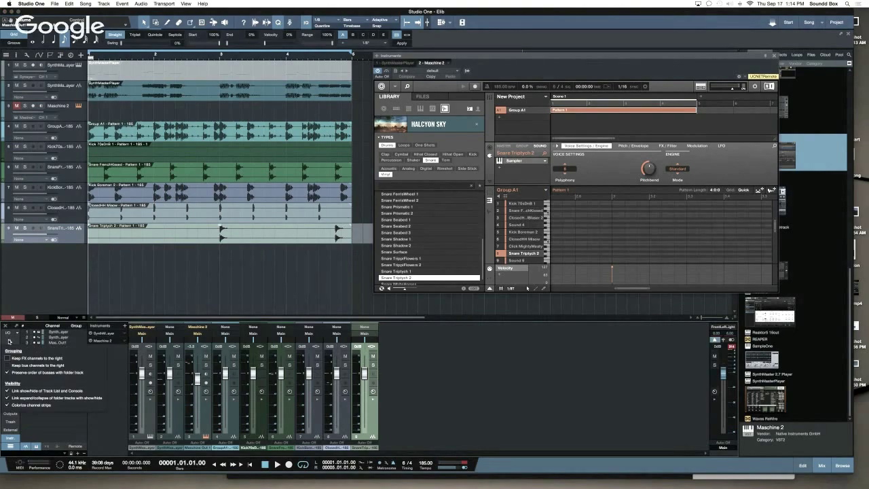
click(10, 340)
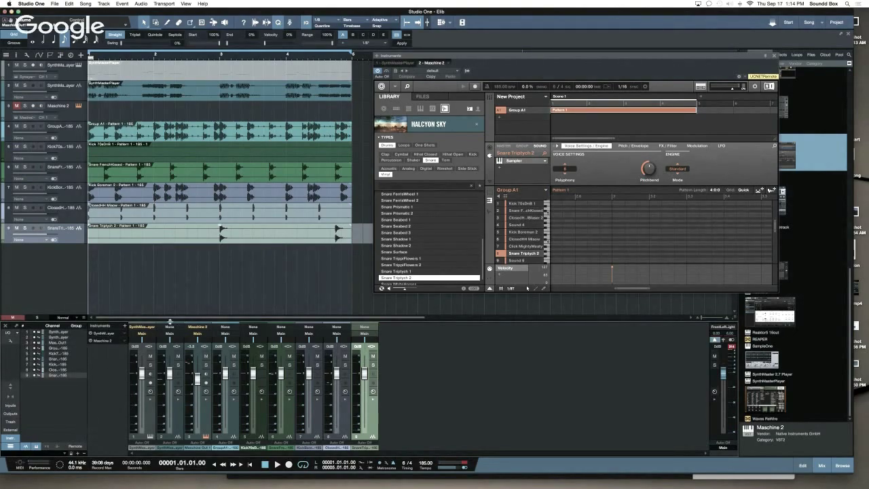
drag(169, 320, 169, 282)
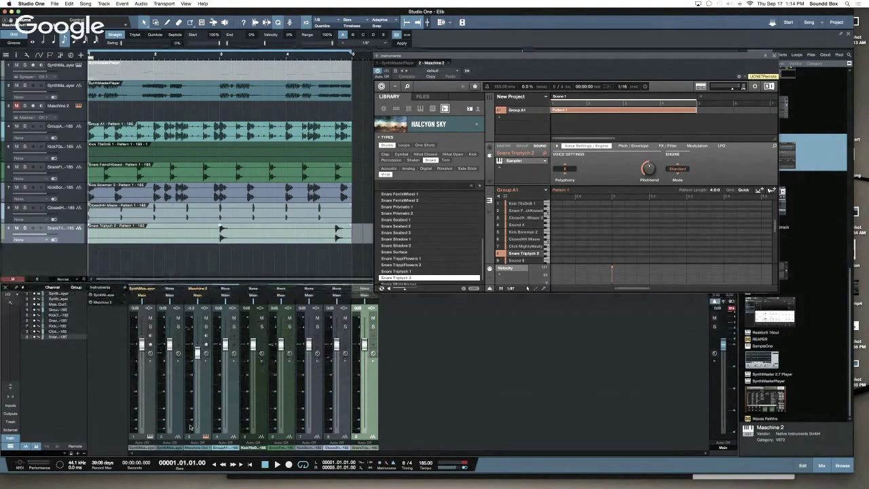
click(206, 317)
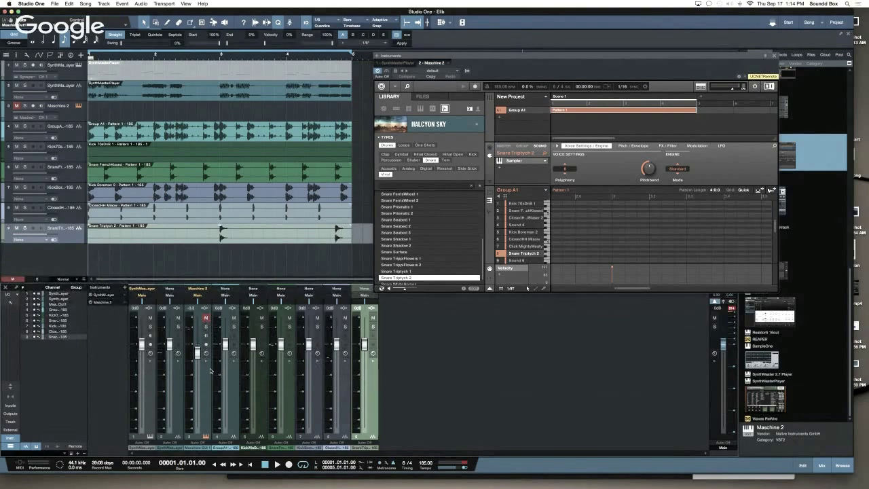
Step: Play the arrangement and lower the Maschine 2 output channel's level to -111.1 dB
key(space)
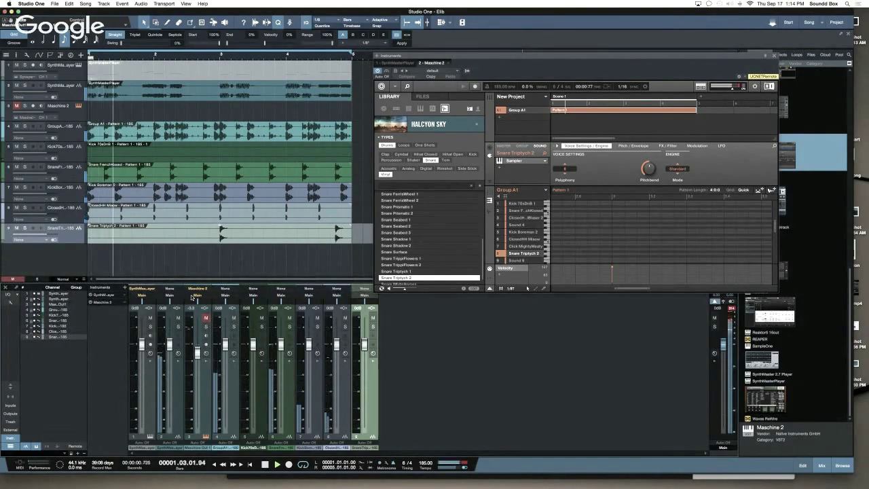
click(69, 112)
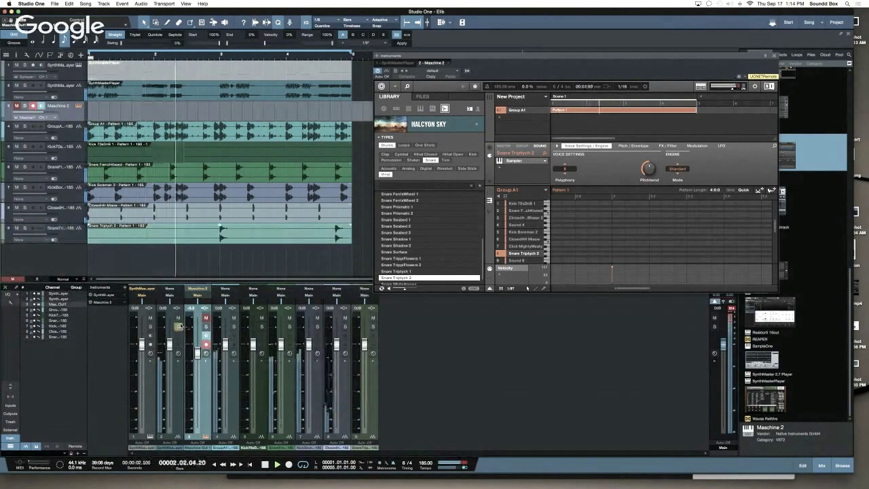
key(space)
key(space)
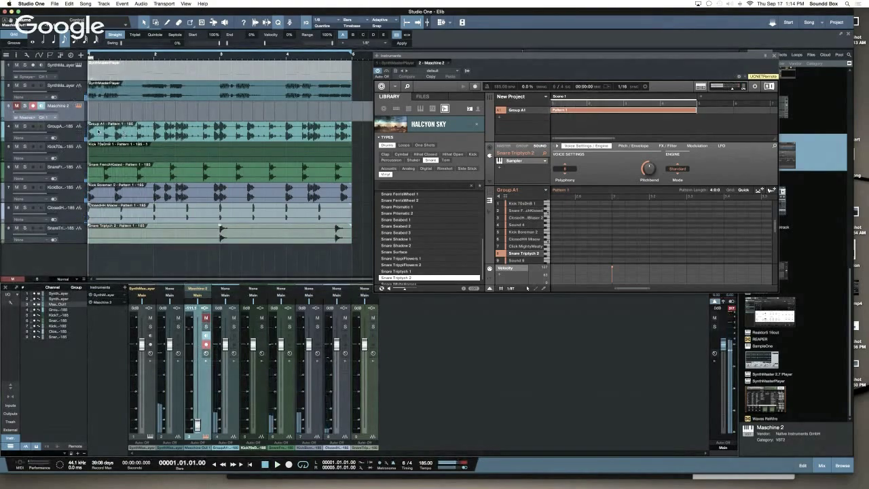
Step: Mute the Group A1 audio track and its clip, and play the separate drum tracks
key(space)
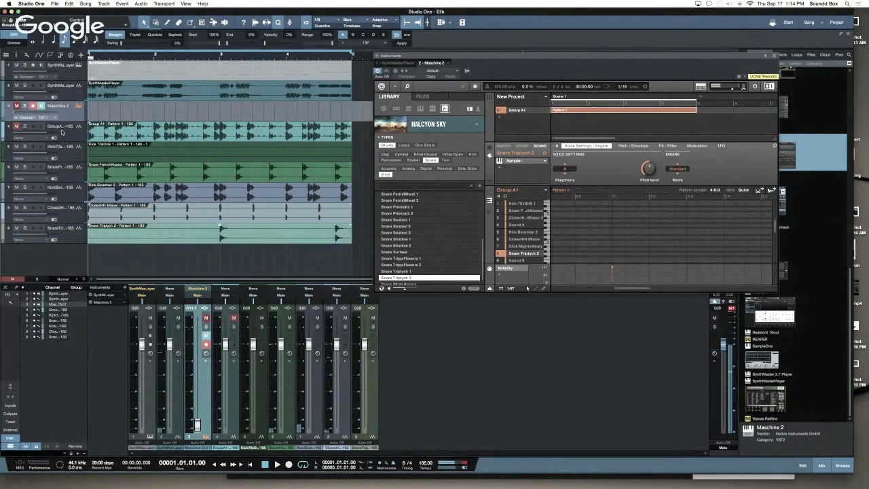
click(172, 142)
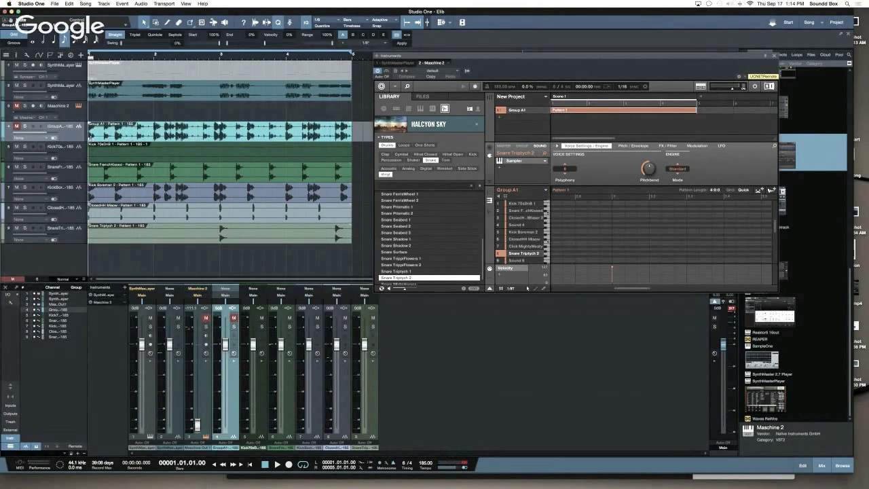
key(space)
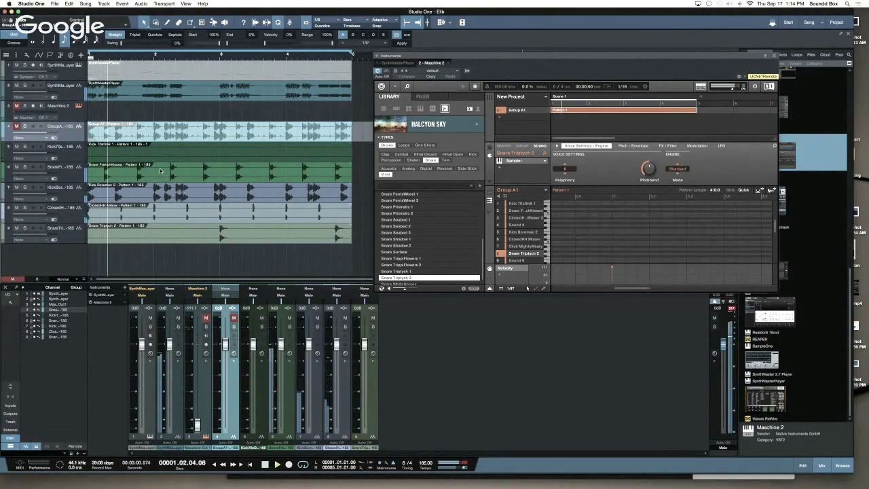
Step: Lower the closed hi-hat track's volume to -8.1 dB during playback
click(46, 216)
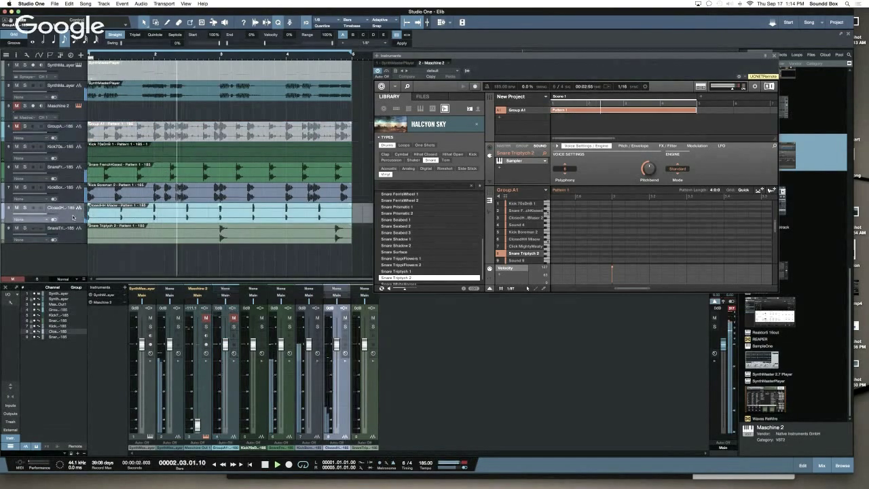
drag(46, 216, 34, 218)
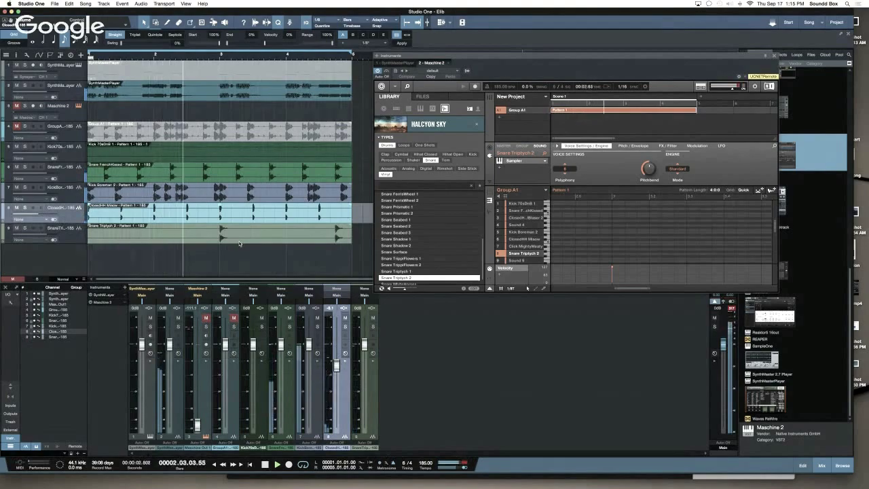
key(space)
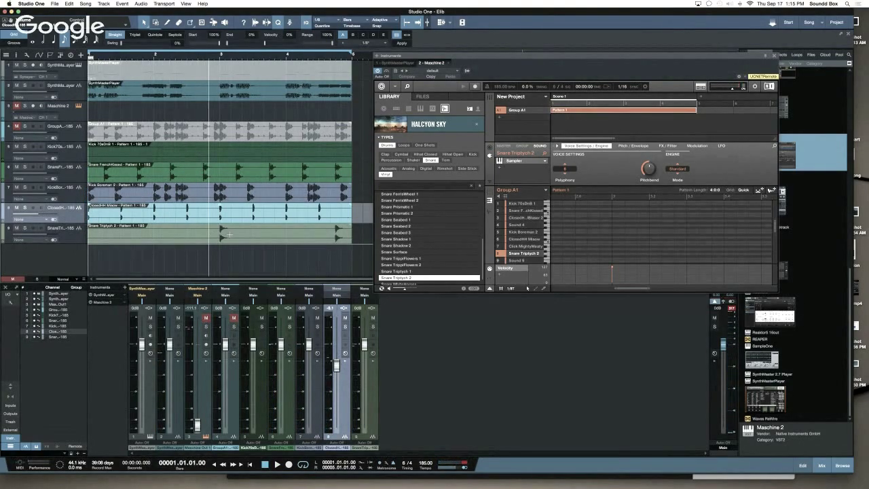
Step: Cut out the first Snare Triptych 2 hit, shift it earlier to about beat 2.4, and delete the empty section before it
mouse_move(209, 234)
mouse_down()
mouse_move(246, 234)
mouse_move(214, 233)
mouse_up()
key(space)
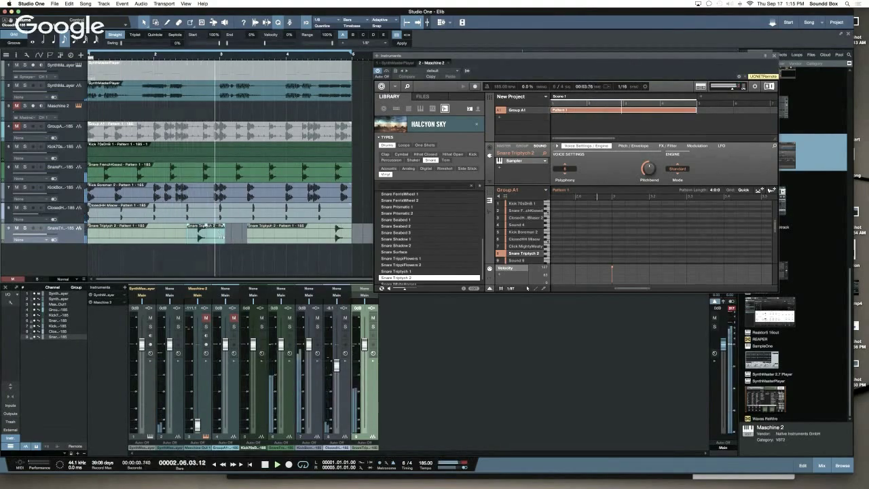
key(space)
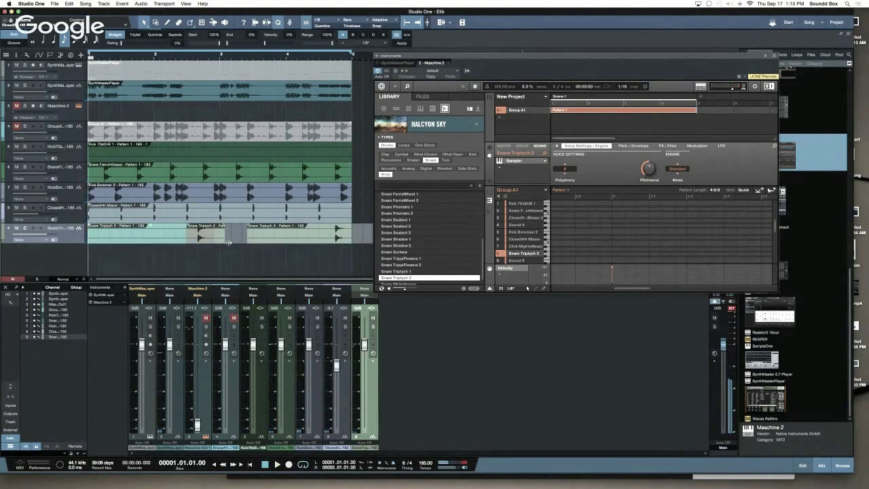
key(Delete)
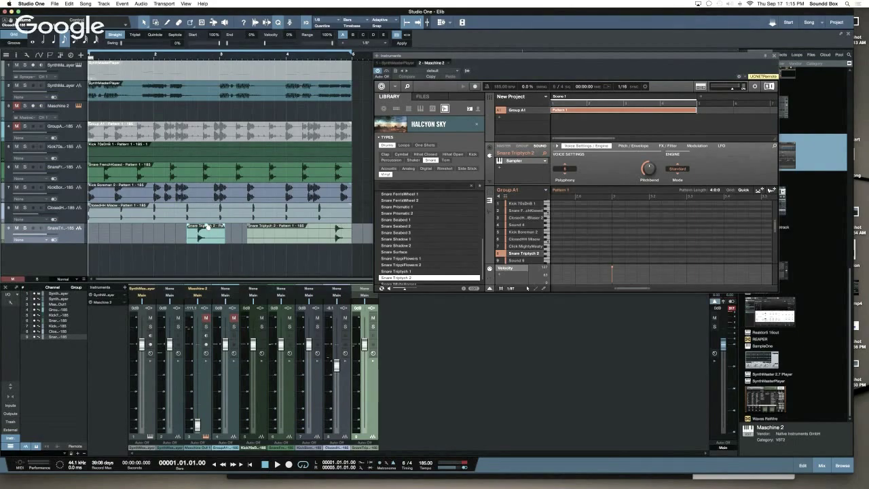
key(e)
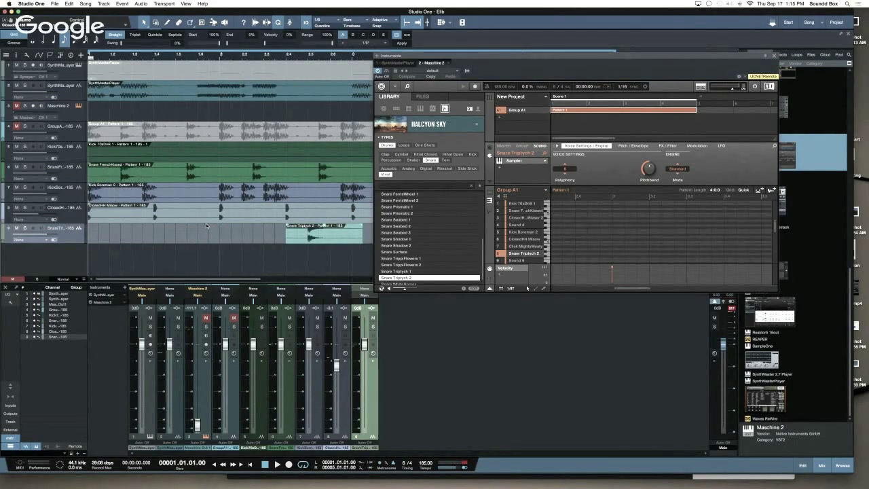
Step: Shift the first Snare Triptych 2 clip slightly later and trim the last clip's start to just before its hit
scroll(206, 226, right, 5)
drag(179, 238, 210, 239)
key(space)
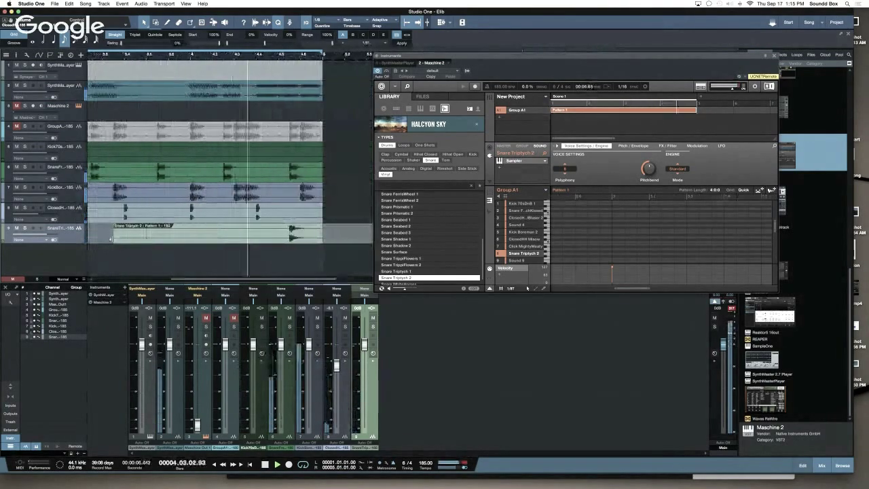
drag(115, 234, 312, 242)
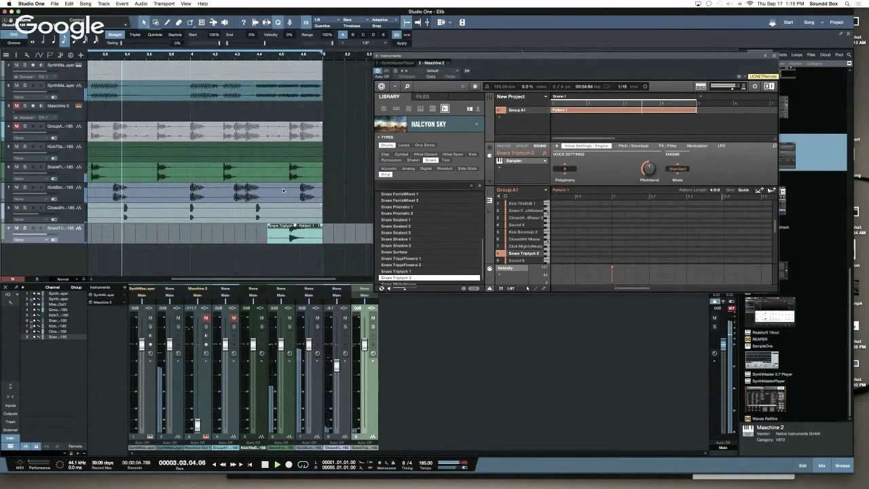
Step: Stop playback, close the Maschine 2 window and switch to Safari
key(space)
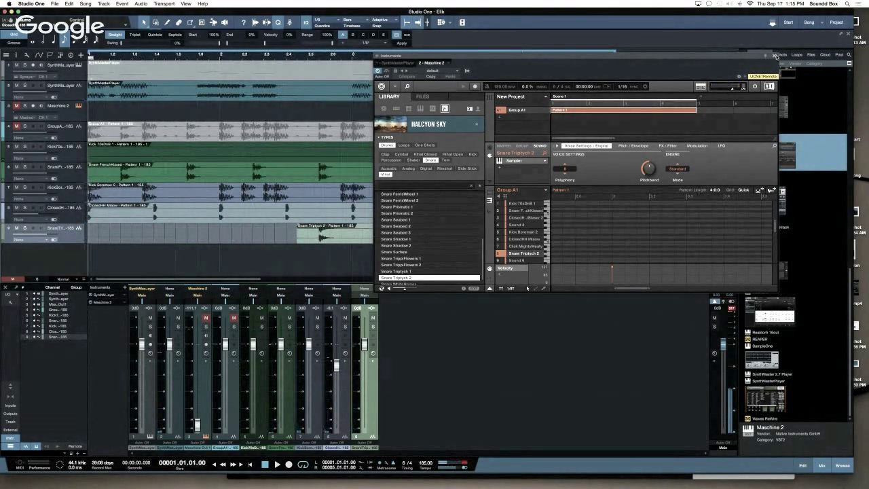
click(777, 56)
key(super+Tab)
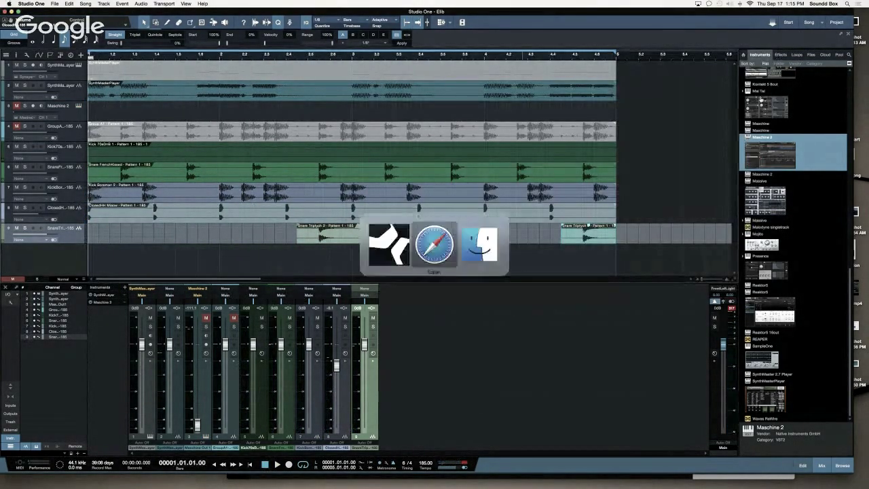
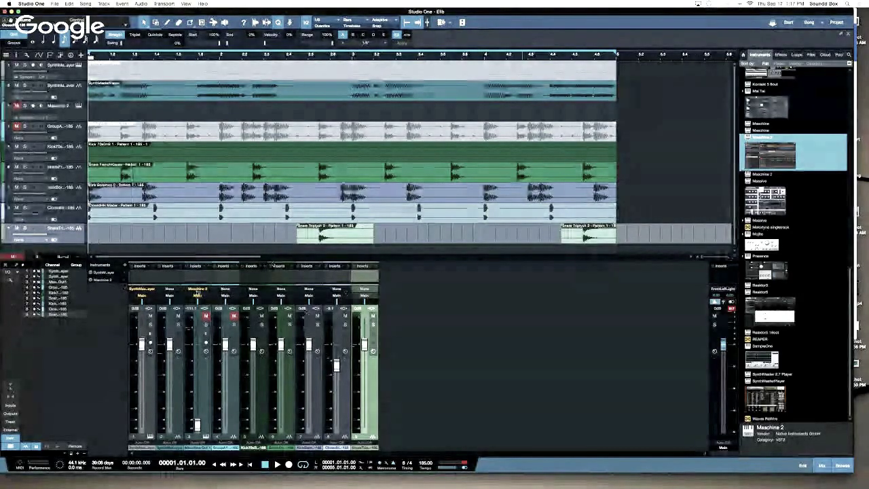
Step: Reopen the Maschine 2 instrument from its mixer channel and bring up its Export Audio dialog
click(197, 289)
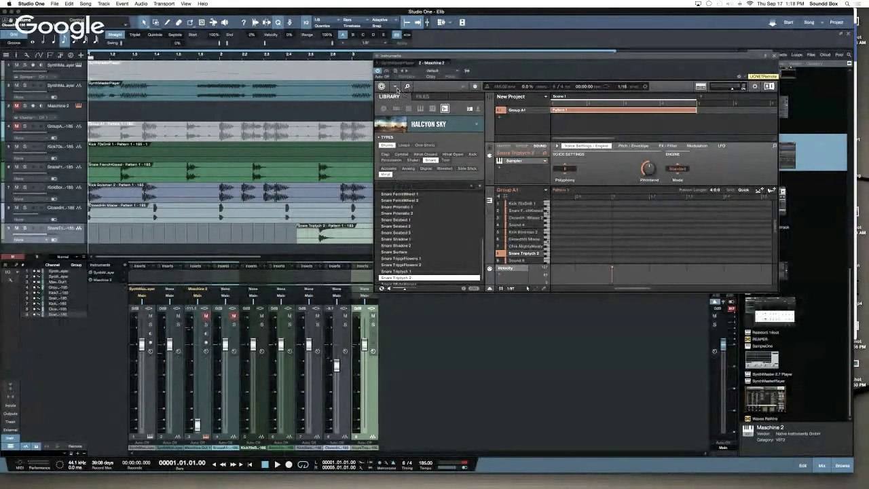
click(394, 86)
mouse_move(404, 118)
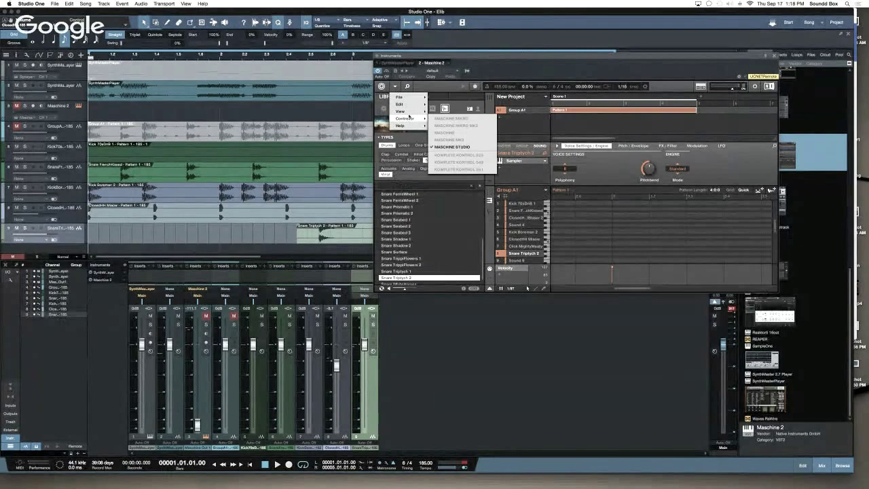
mouse_move(408, 97)
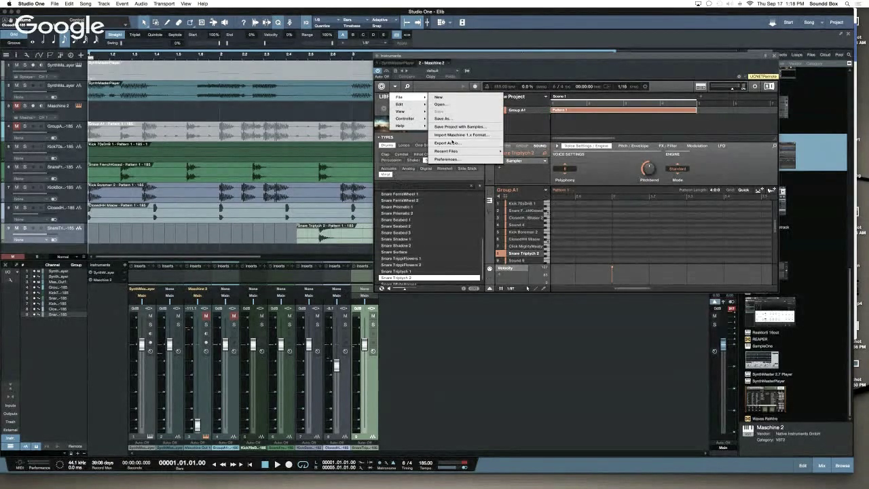
mouse_move(477, 149)
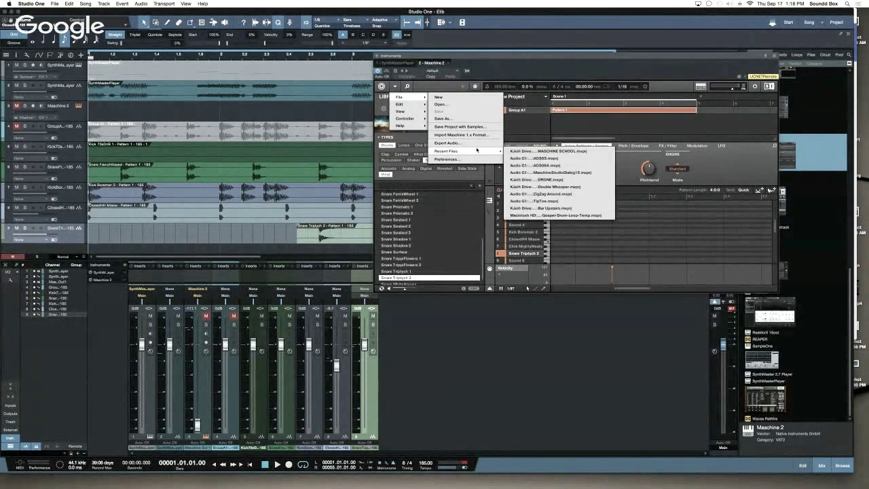
click(469, 142)
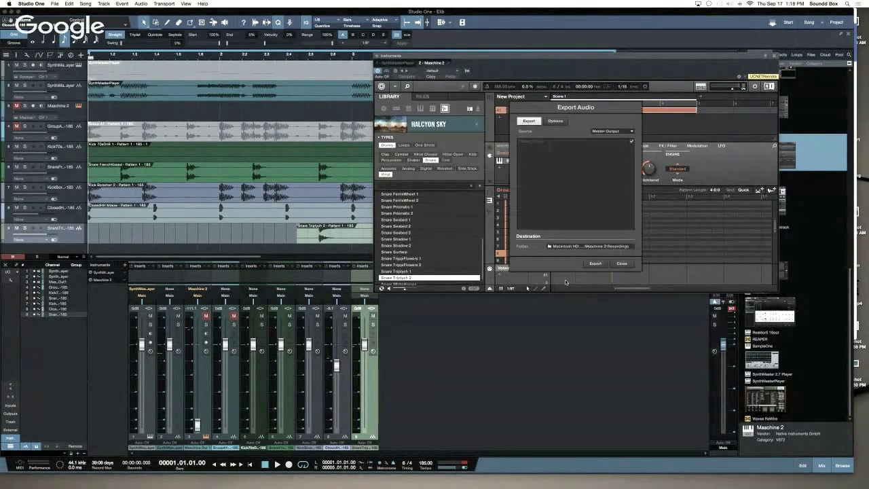
Step: Set the export source to Sound Outputs, review Group A1's sounds and the destination folder, and close the dialog without exporting
click(628, 132)
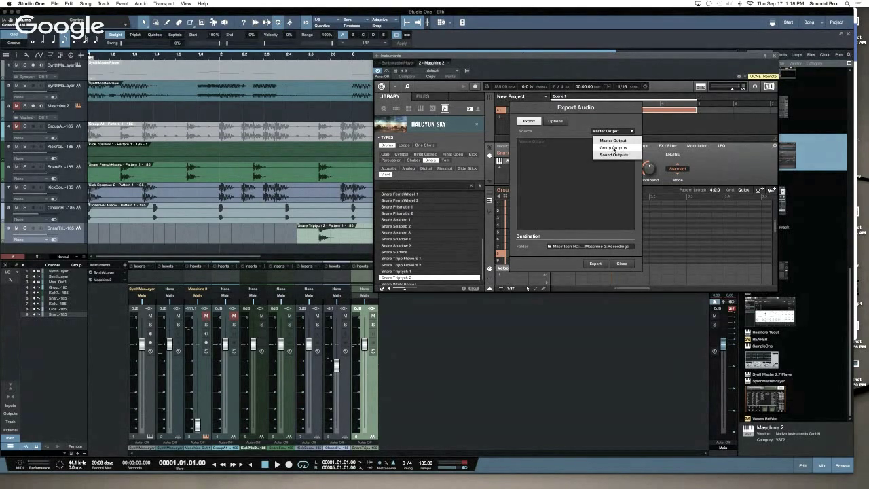
click(615, 155)
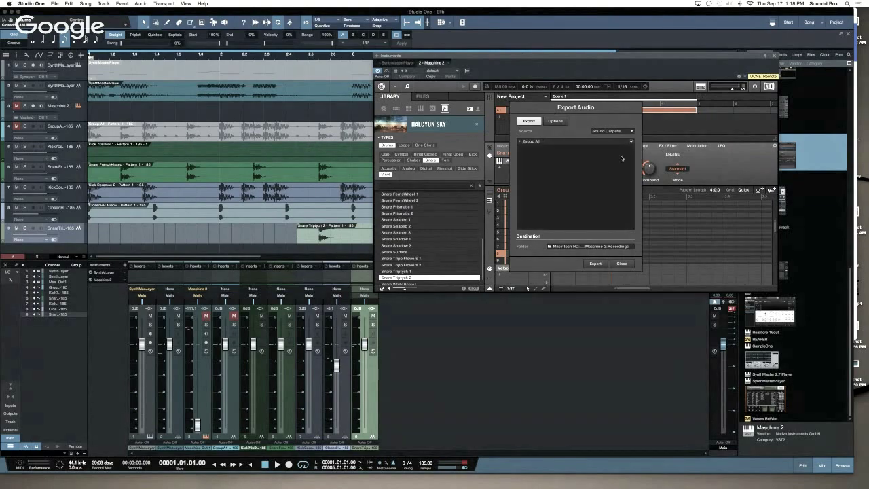
click(520, 141)
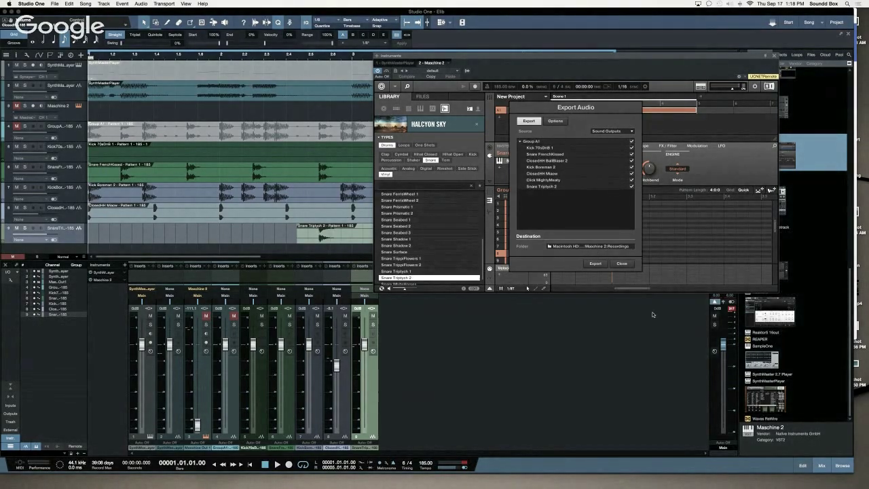
click(604, 246)
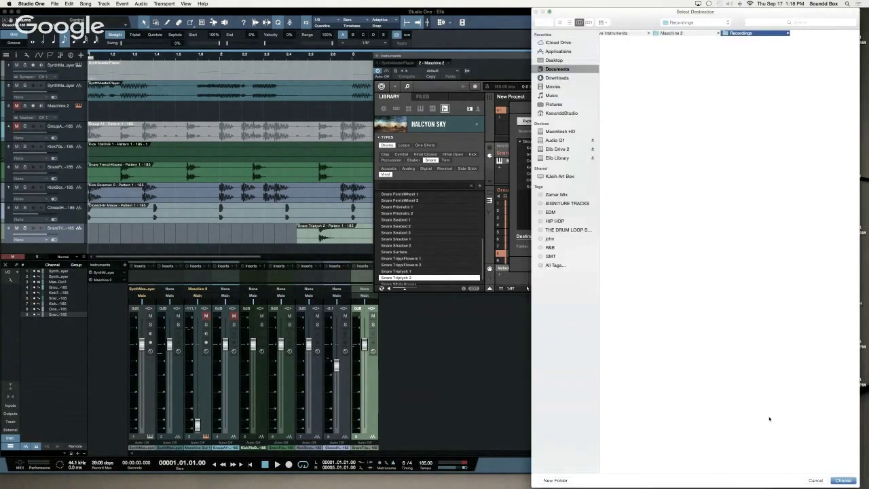
click(817, 480)
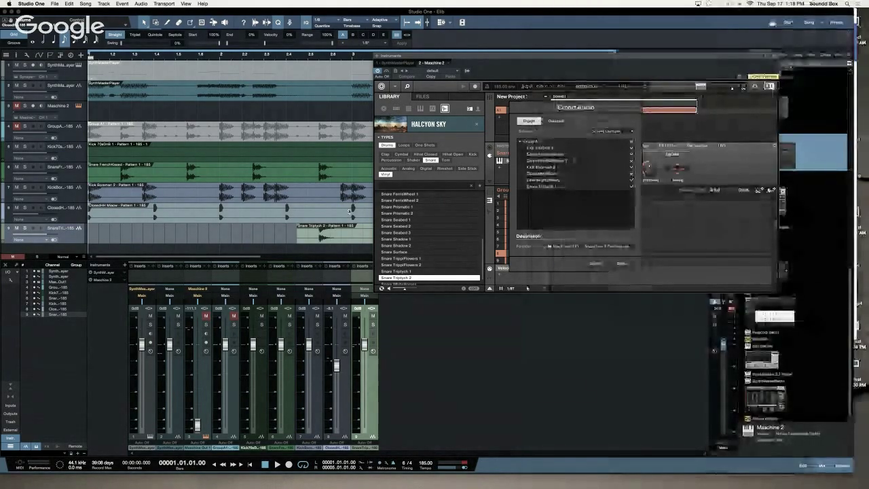
click(622, 264)
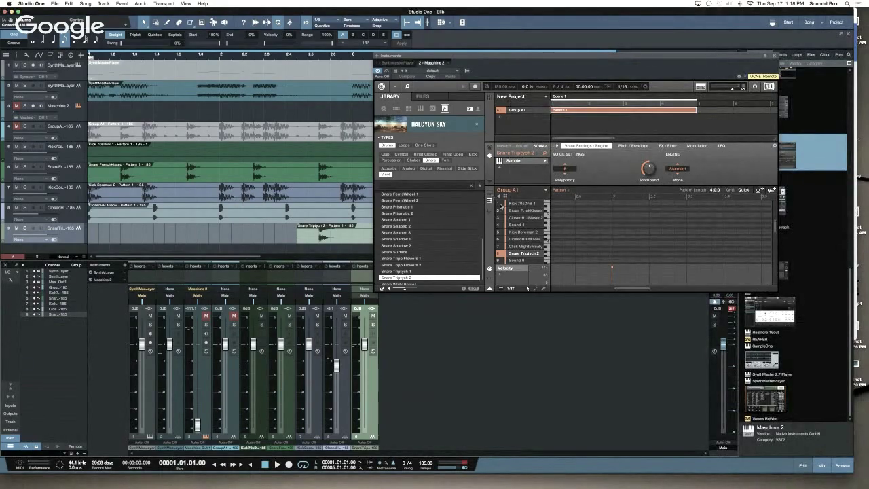
Step: Reopen Maschine's Export Audio dialog and bring up the chooser for the destination folder
click(394, 86)
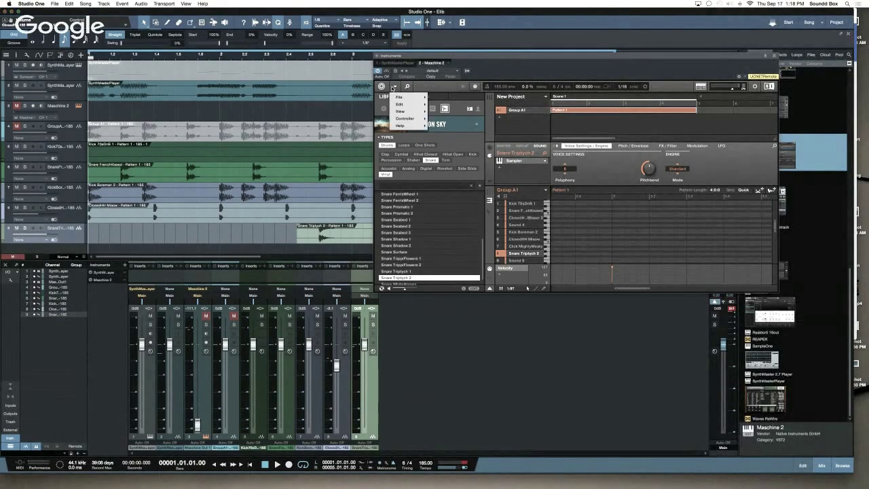
mouse_move(404, 97)
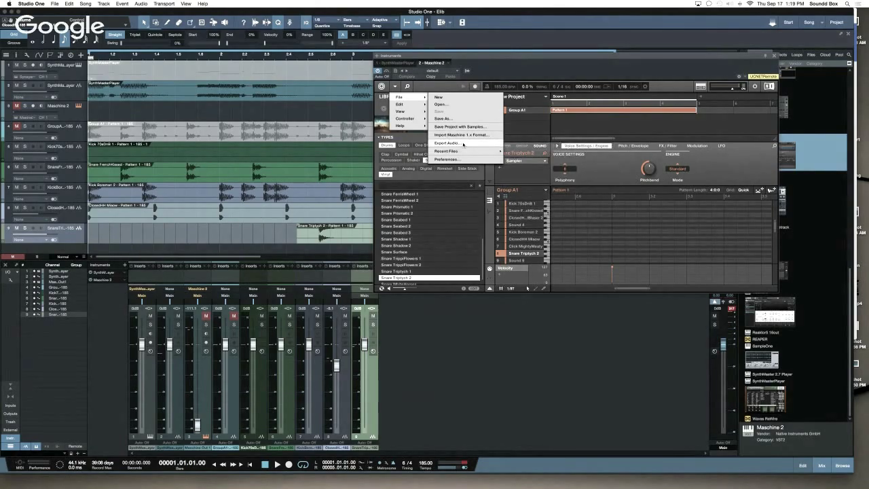
click(464, 144)
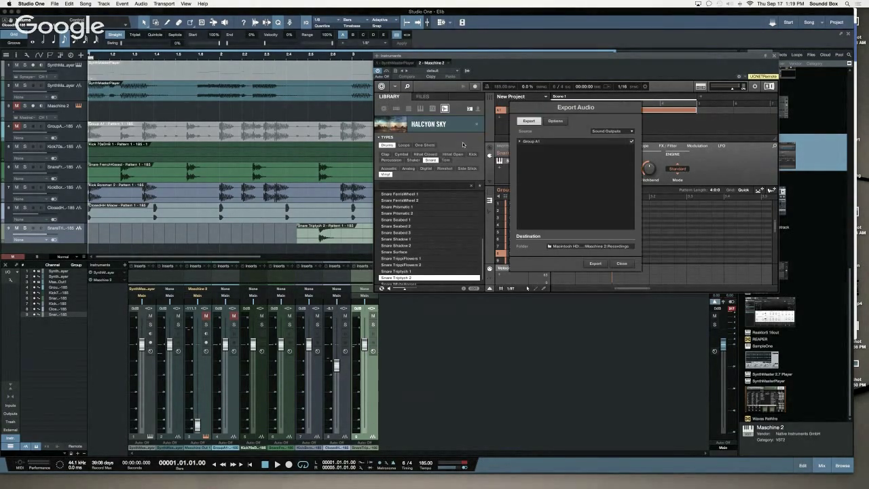
click(595, 247)
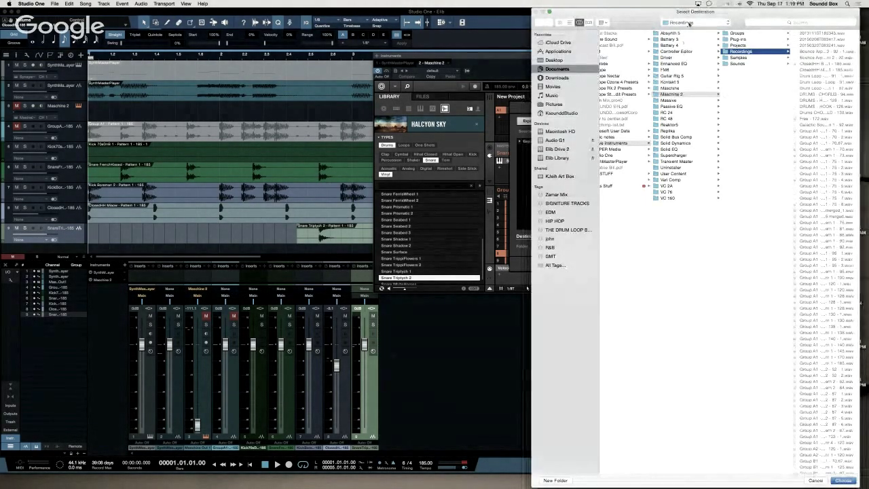
Step: Look for the song's folder in Studio One on Elib Library and in STUDIO ONE 3-Sessions on Elib Drive 2
click(689, 23)
click(748, 163)
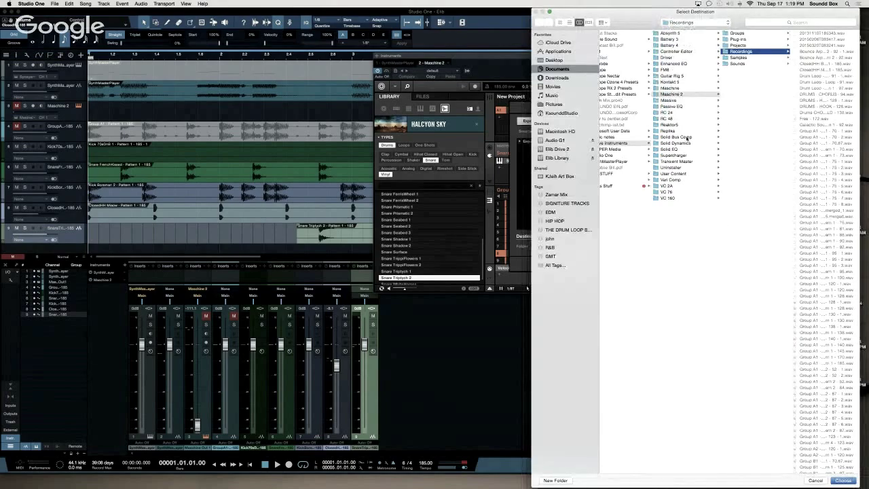
scroll(687, 121, left, 2)
scroll(687, 121, right, 2)
click(558, 159)
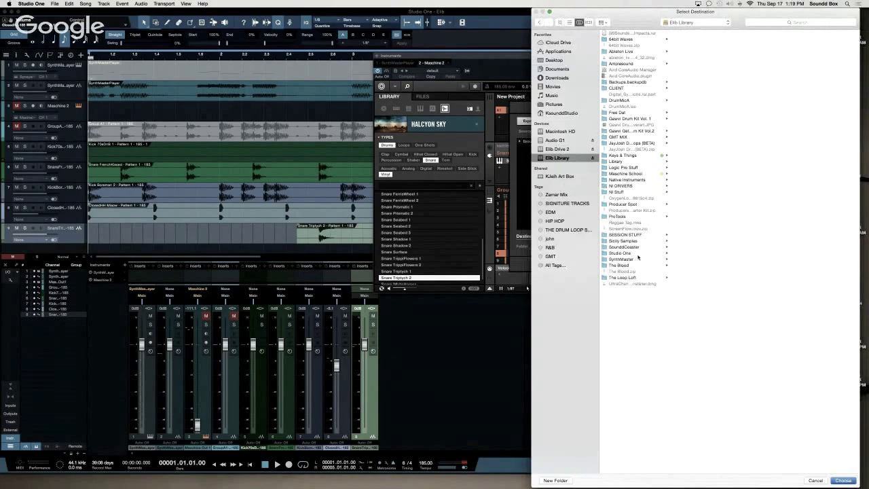
click(621, 252)
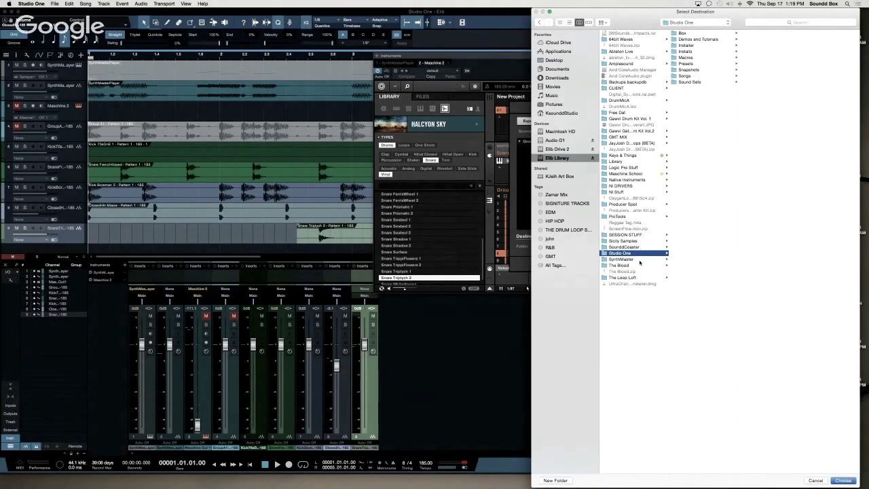
click(571, 148)
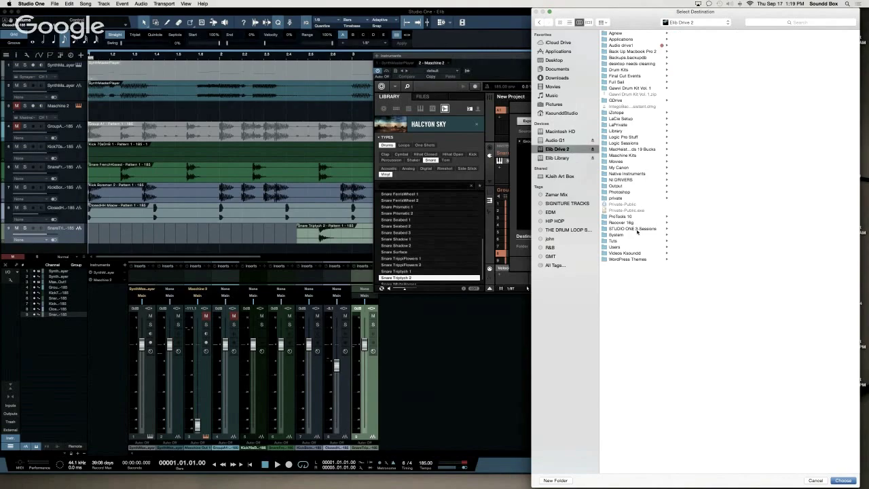
click(635, 229)
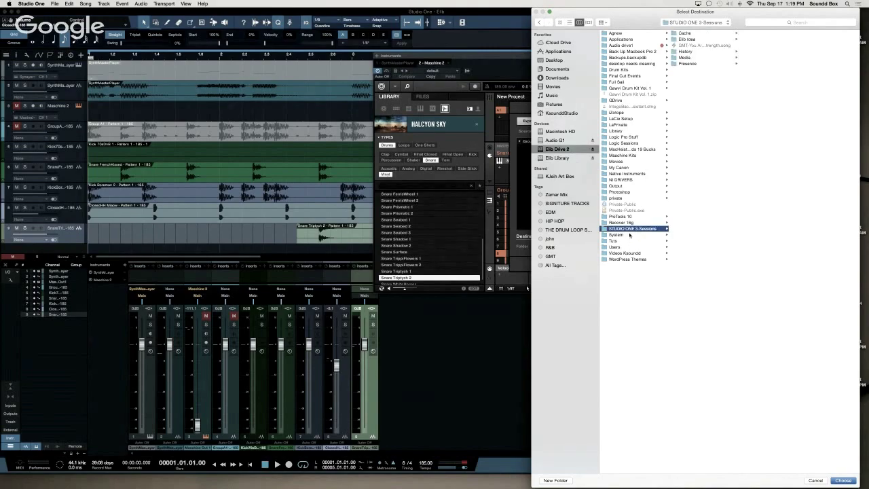
Step: Select the Elib song folder inside Studio One > Songs on the Elib Library drive as the export location
click(565, 157)
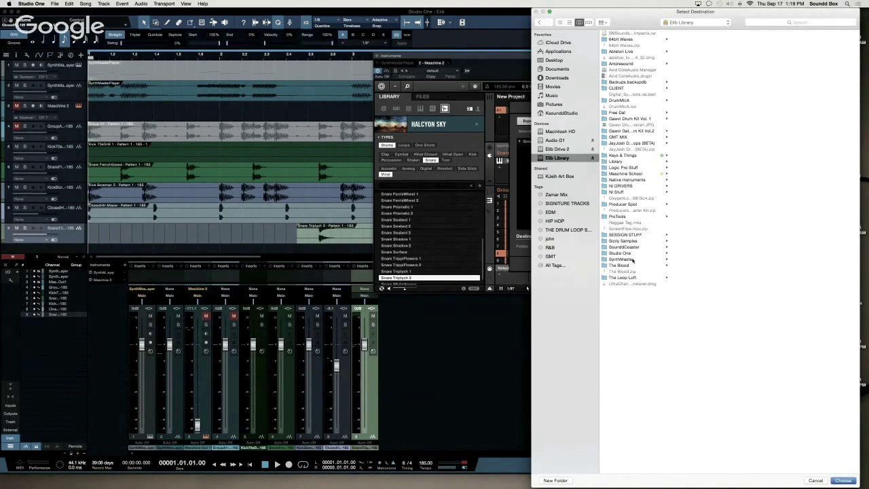
click(634, 254)
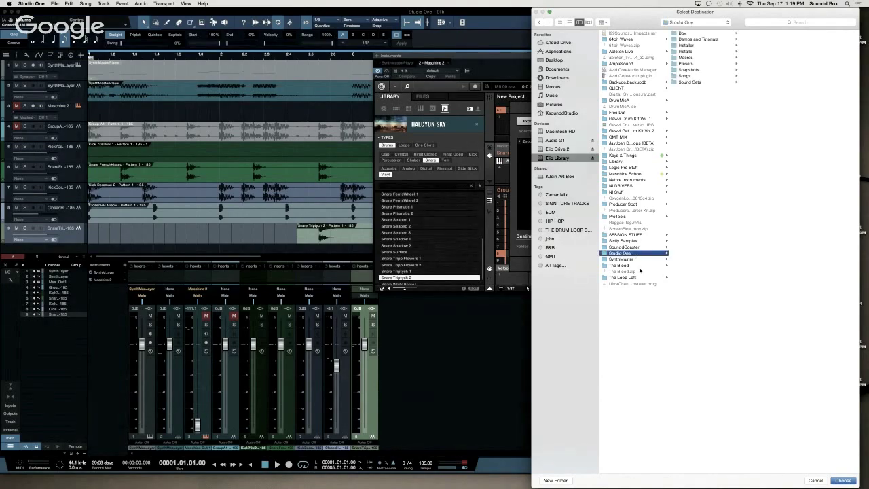
click(706, 82)
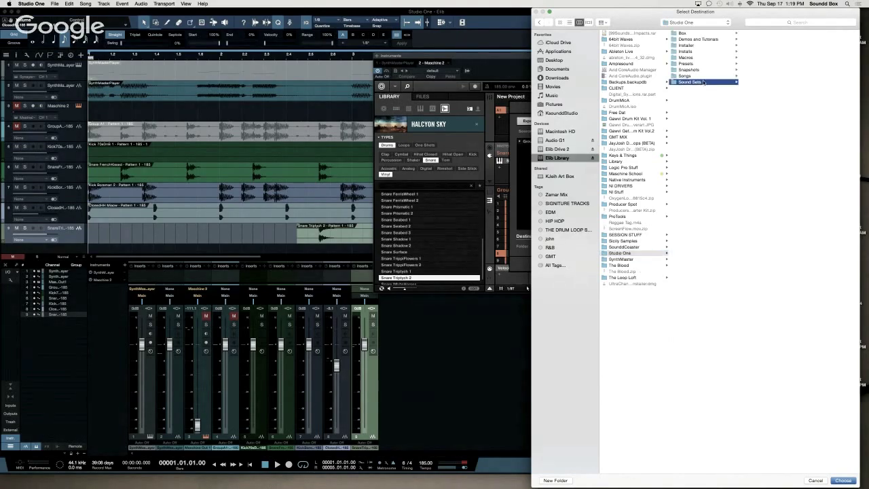
click(701, 76)
click(763, 59)
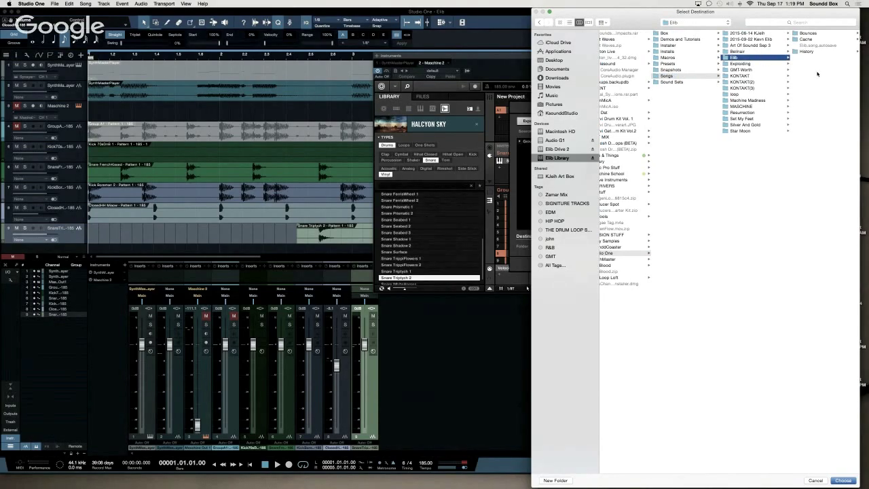
Step: Create a new folder named "Maschine Tracked Out" inside the Elib song folder
click(555, 479)
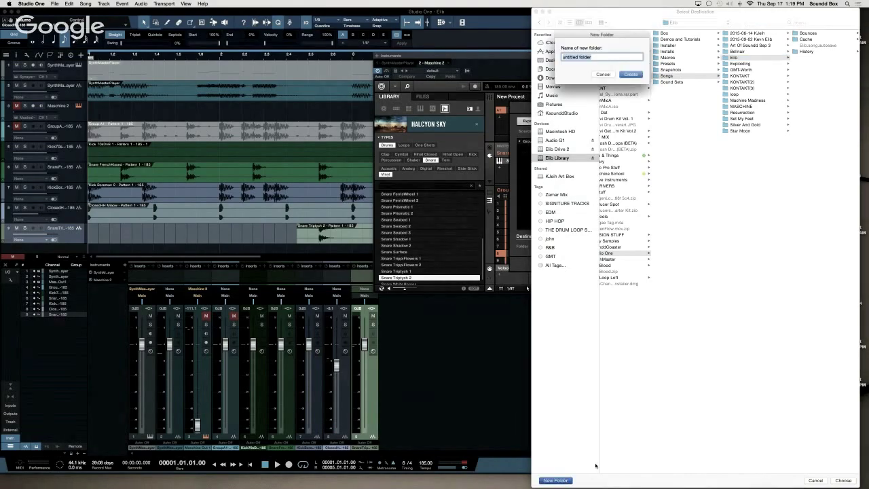
text(Masch)
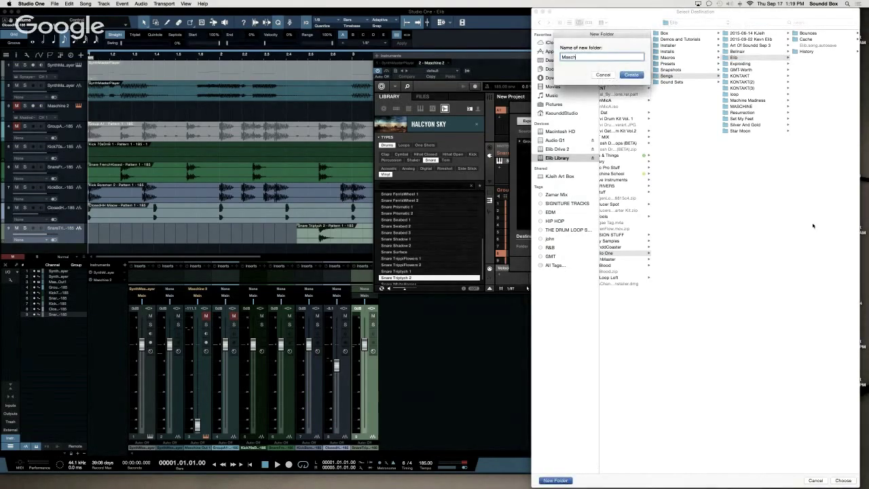
text(ine Tracked Out)
key(Return)
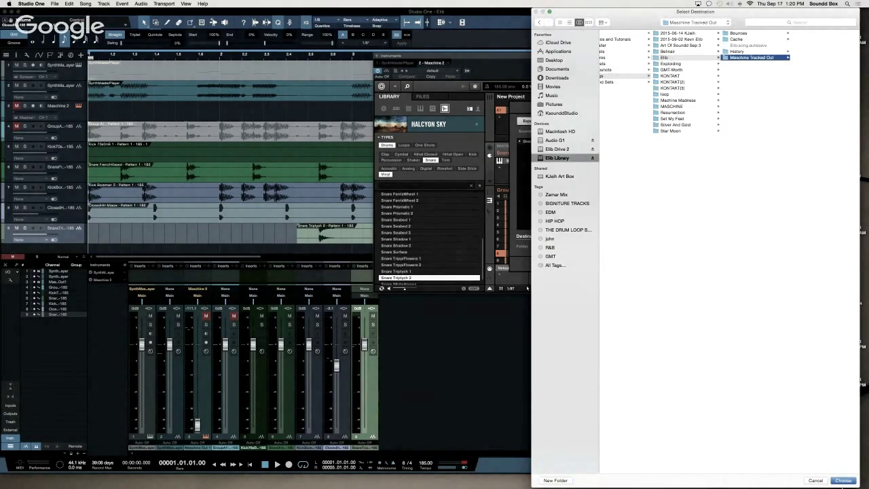
Step: Confirm the new folder as the destination, export Group A1's sound outputs there and close the Export Audio dialog
key(Return)
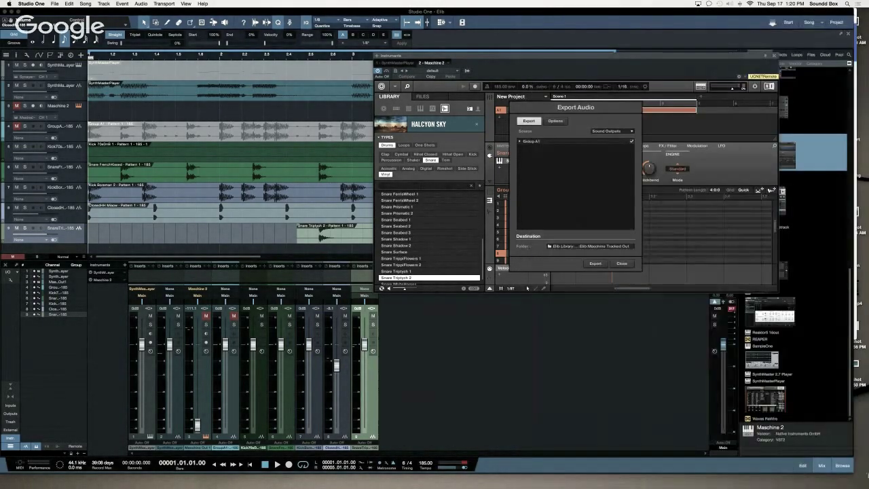
click(600, 265)
click(622, 263)
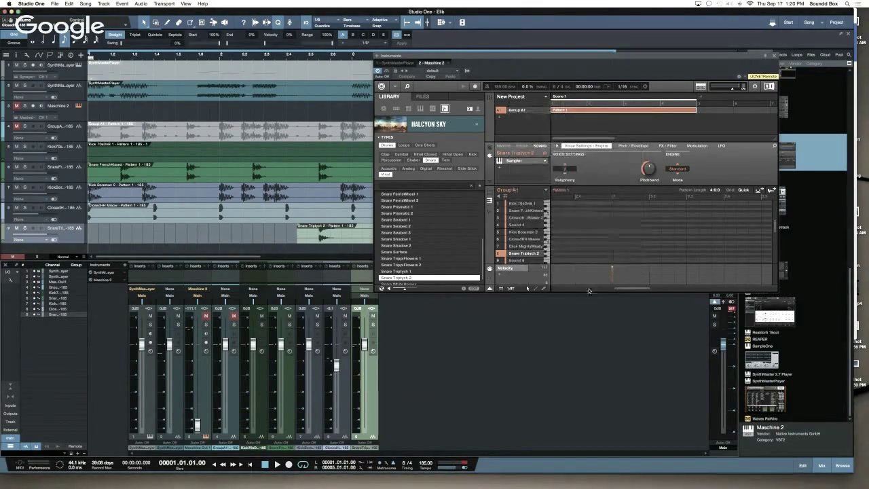
Step: Reopen the Export Audio dialog, review its sample rate and bit depth options, and close it without exporting
click(395, 86)
mouse_move(392, 116)
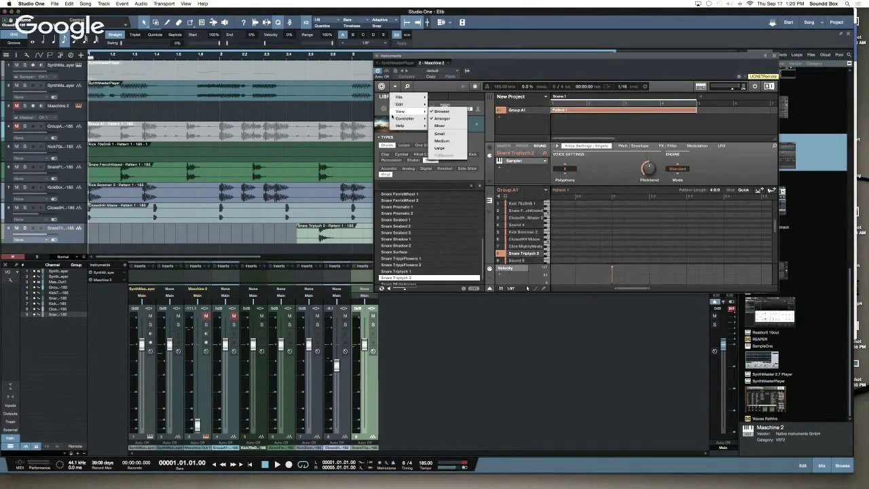
mouse_move(410, 99)
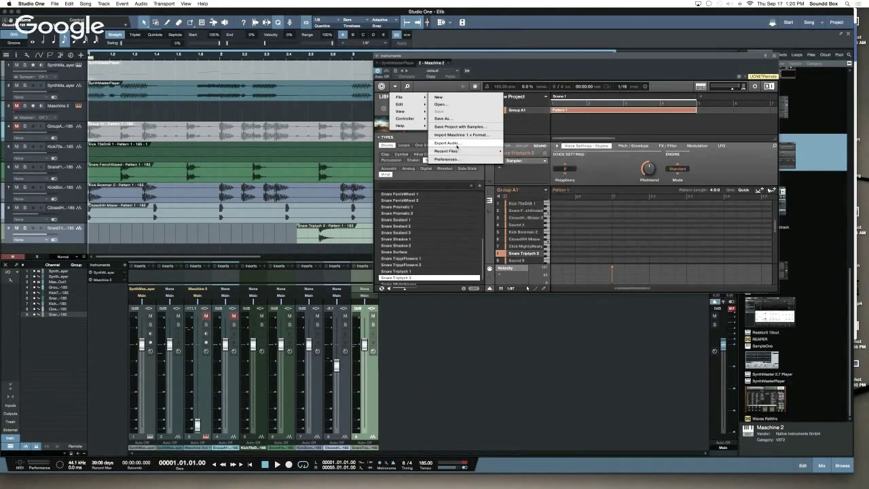
click(468, 143)
click(556, 120)
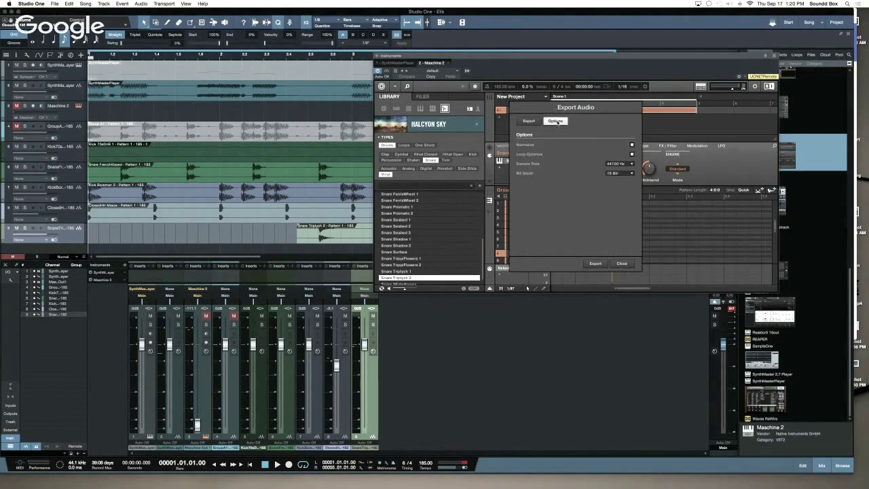
click(618, 164)
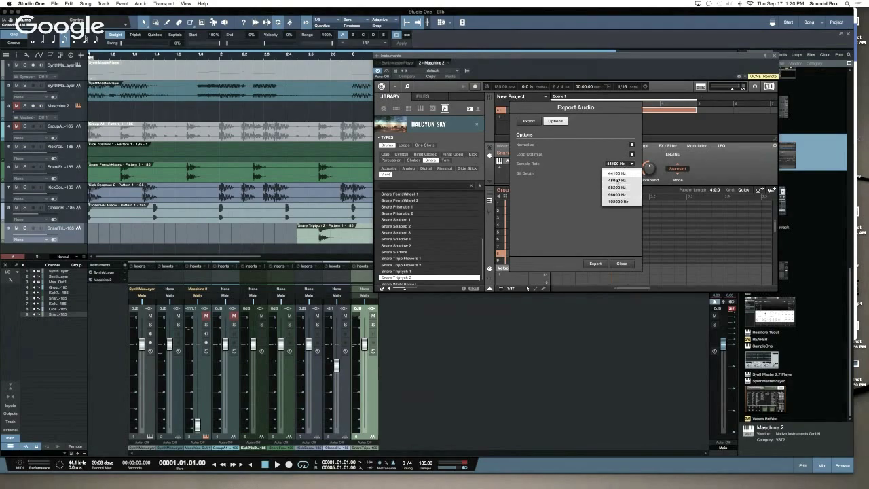
click(581, 174)
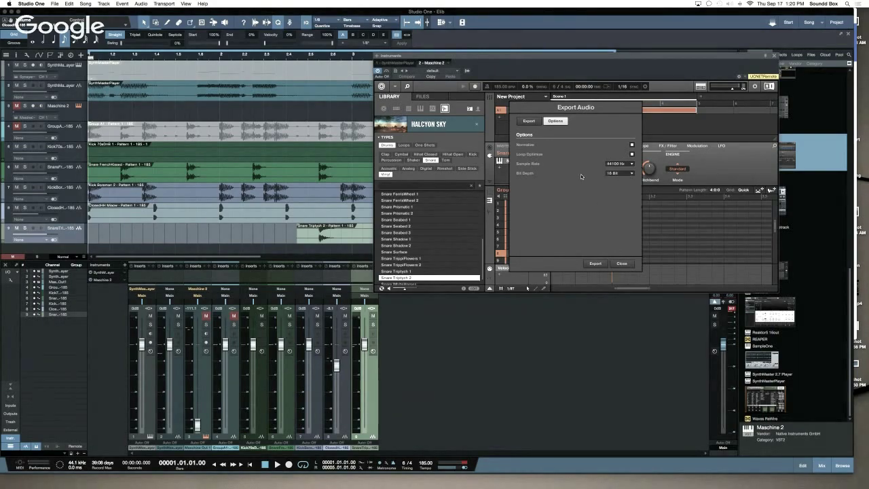
click(622, 173)
click(528, 121)
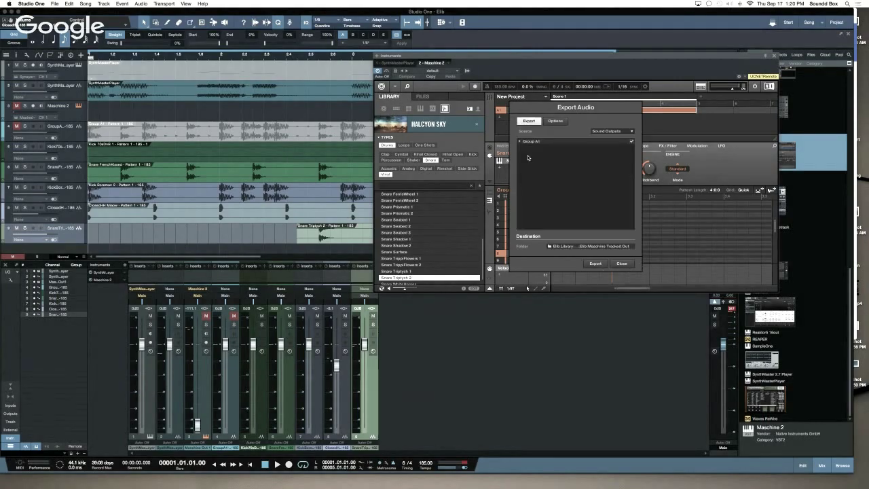
click(621, 263)
Step: Dismiss the Maschine 2 window and show the file browser in Studio One
scroll(271, 204, down, 1)
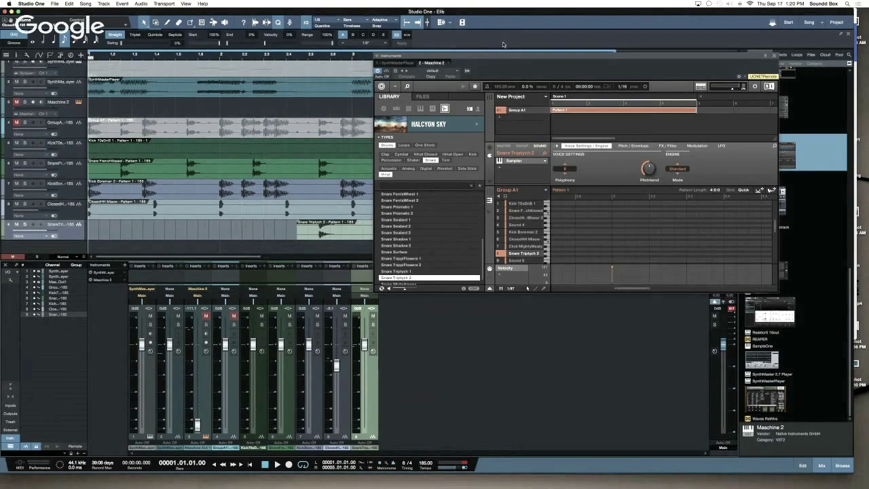
drag(497, 55, 442, 131)
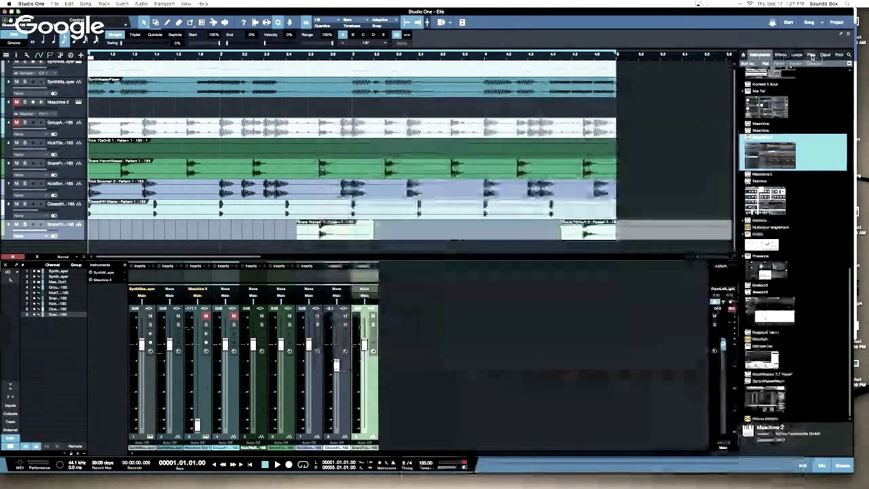
click(811, 55)
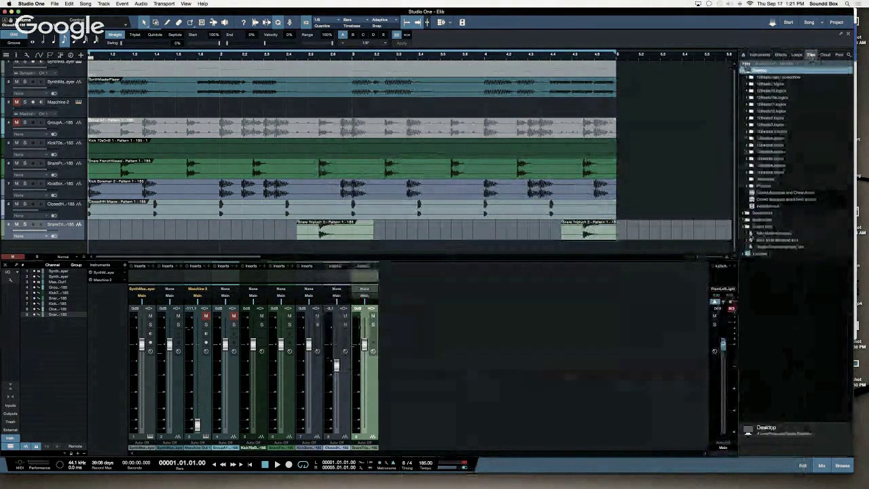
Step: Switch to Finder and bring the window showing the Downloads folder to the front
key(super+Tab)
key(super+Tab)
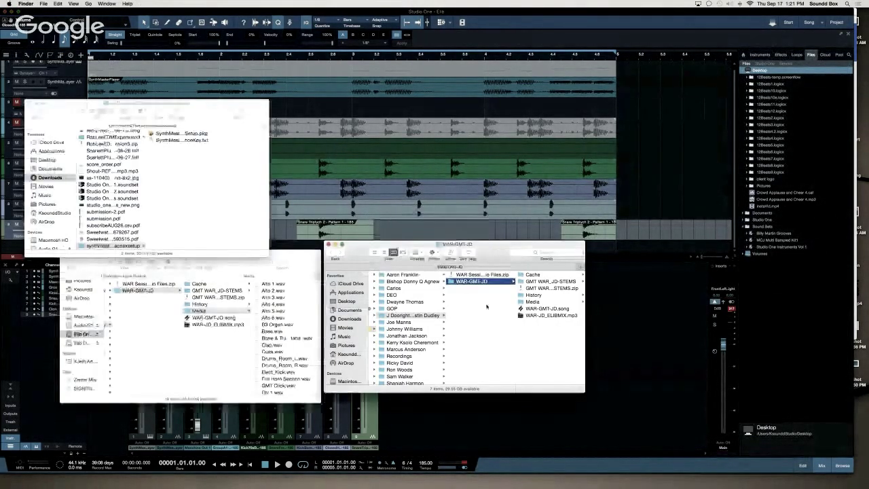
click(413, 315)
scroll(417, 332, down, 3)
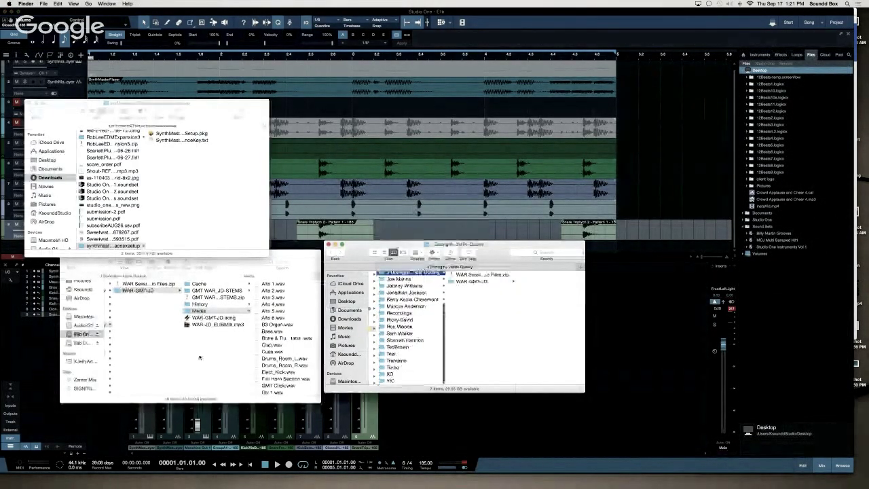
click(106, 268)
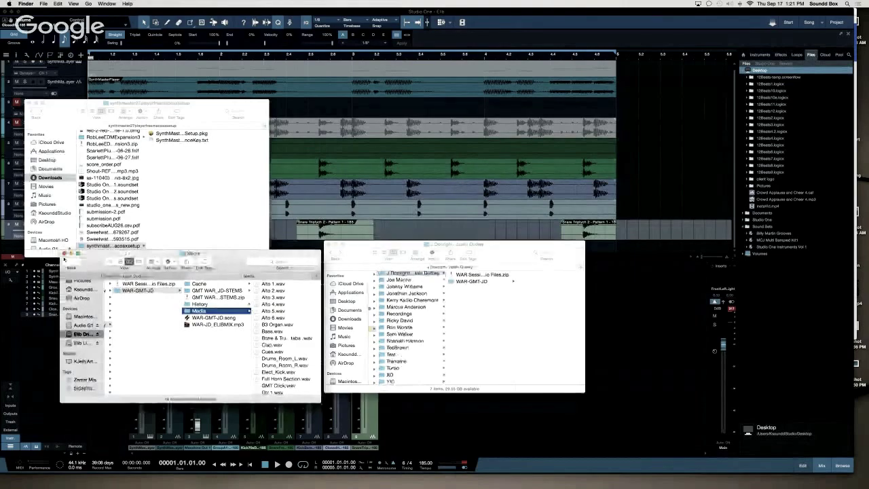
scroll(40, 212, down, 4)
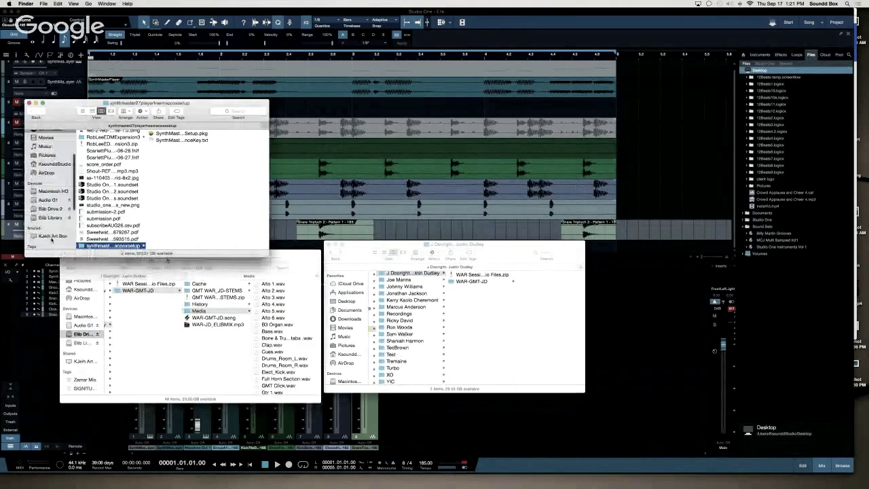
Step: Go to the Elib Library drive and open the Elib song folder under Studio One > Songs
click(50, 196)
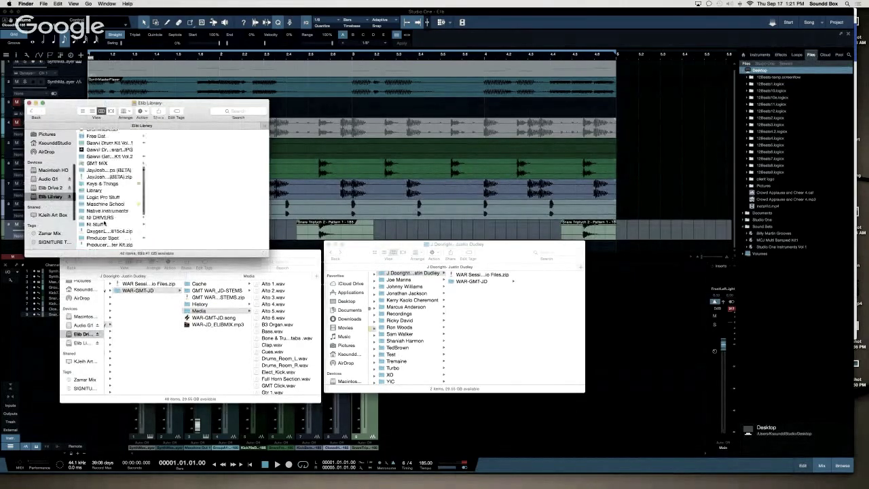
scroll(111, 216, down, 6)
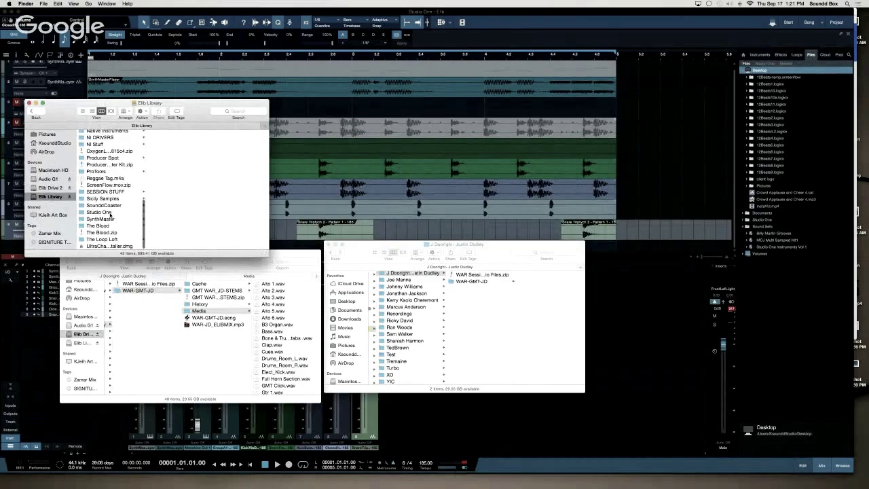
click(99, 212)
click(176, 182)
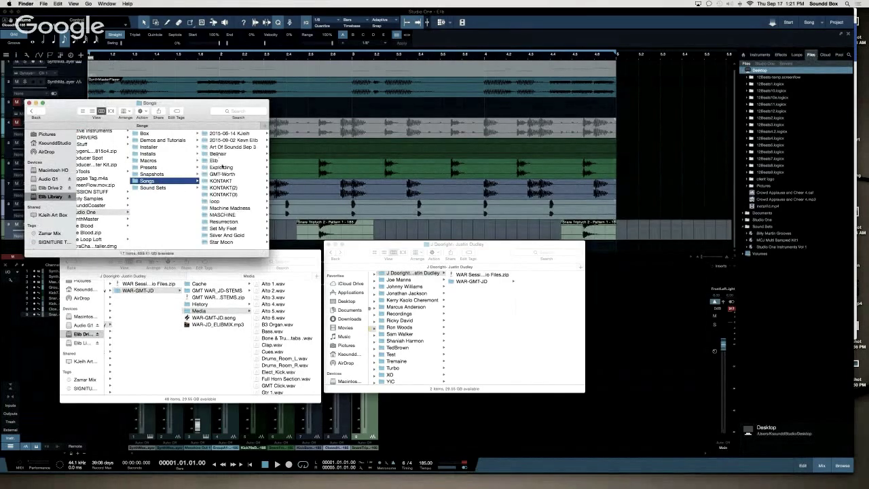
click(222, 160)
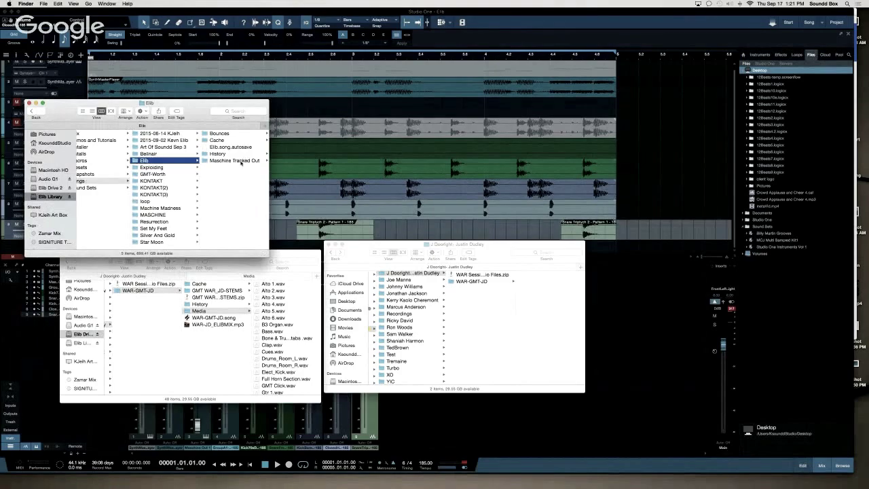
Step: Open the Maschine Tracked Out folder, move its Finder window clear, and show the details of the first WAV file
click(237, 160)
drag(190, 107, 341, 302)
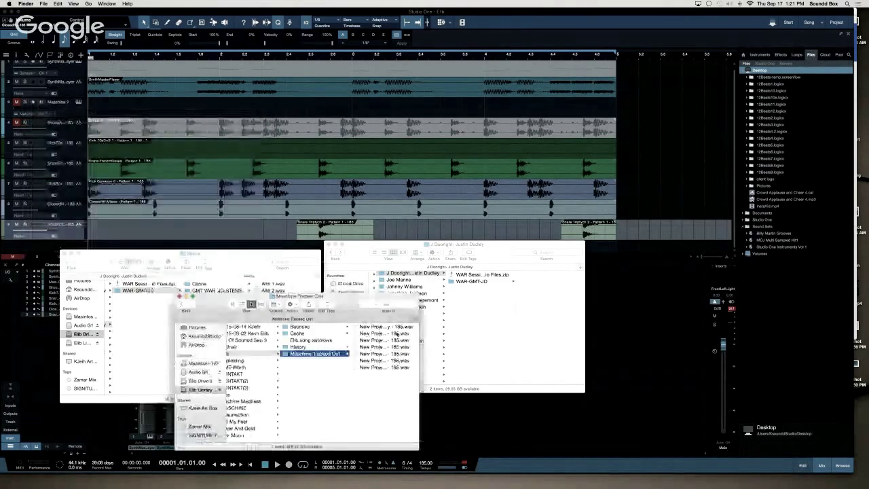
key(Right)
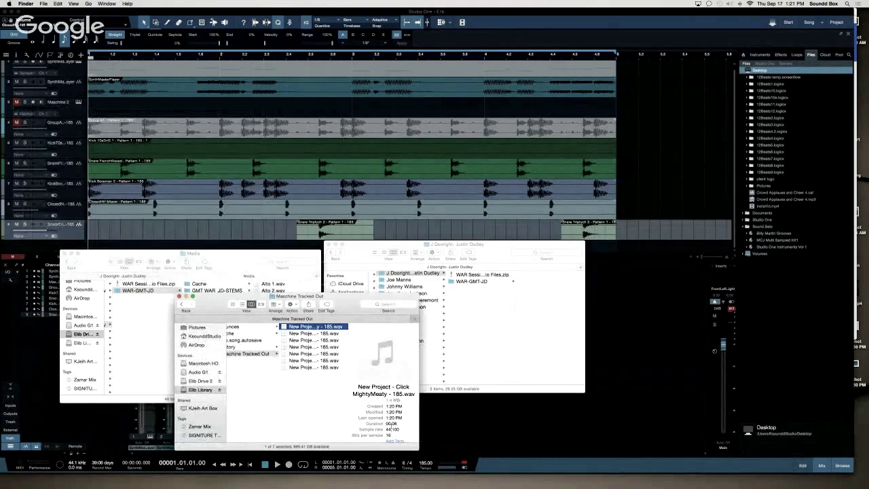
Step: Check the remaining exported WAV files one by one, and select all seven files in the Maschine Tracked Out folder
click(315, 334)
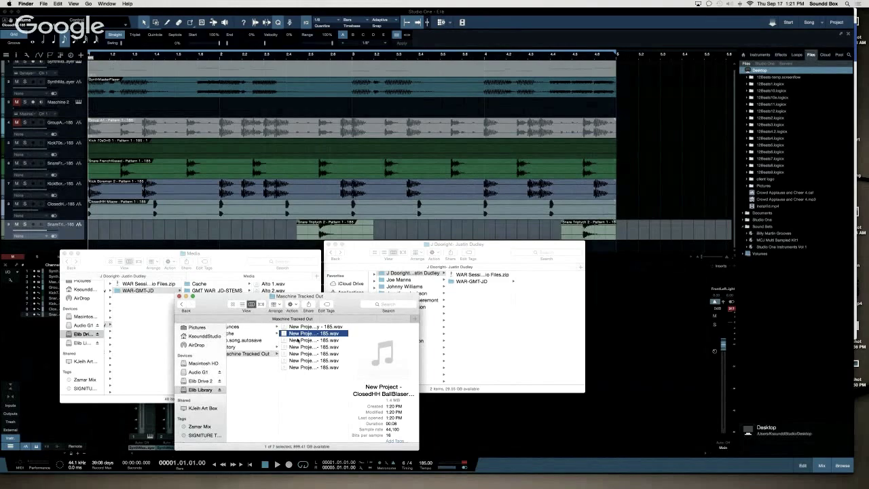
click(298, 341)
click(299, 347)
click(299, 353)
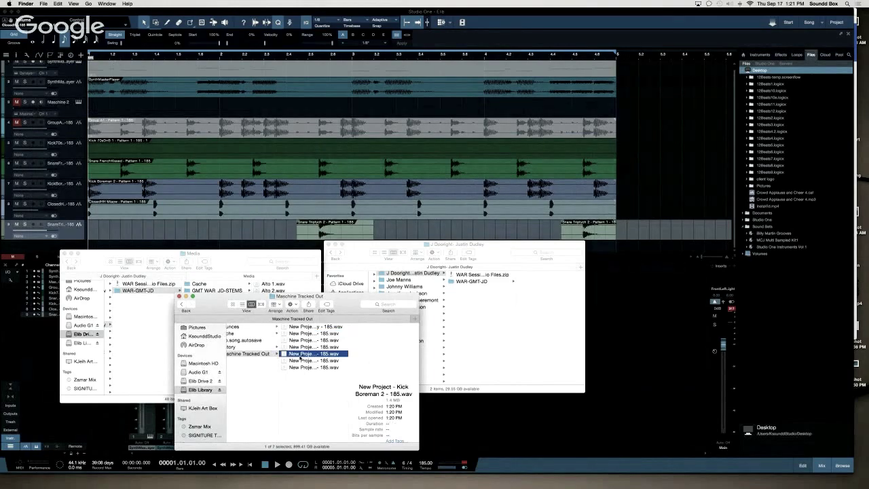
click(300, 360)
click(301, 367)
shift+click(309, 333)
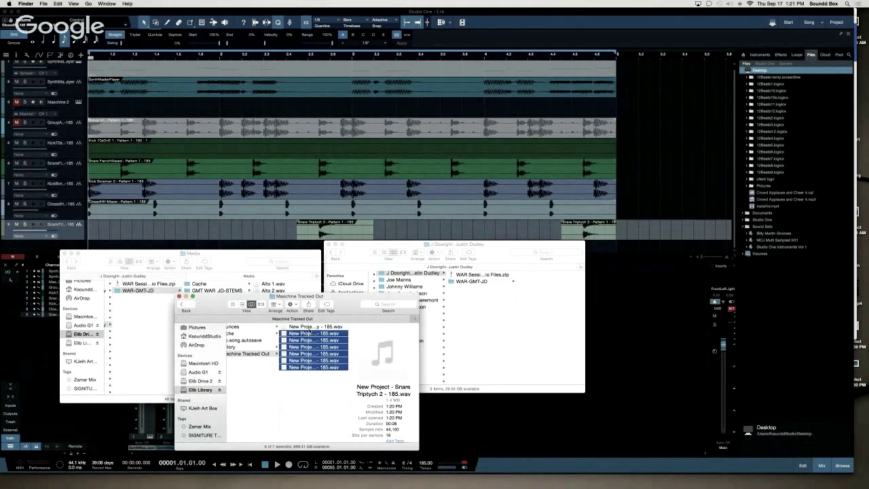
shift+click(313, 326)
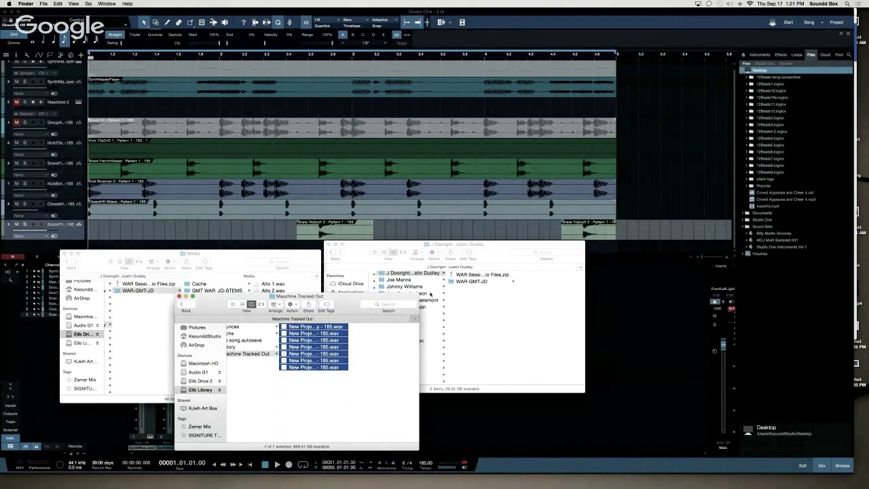
Step: Switch to Studio One, import all seven WAV files from Maschine Tracked Out as new tracks, and review them in the arrangement
click(245, 236)
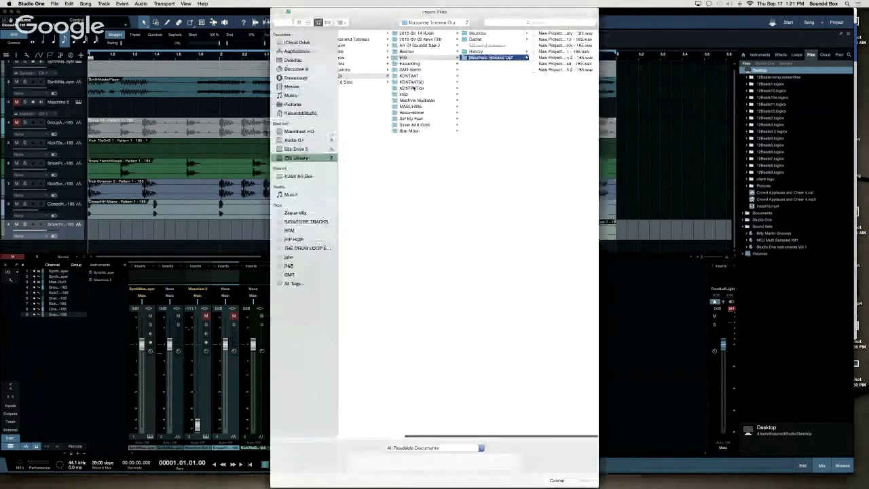
drag(556, 74, 553, 29)
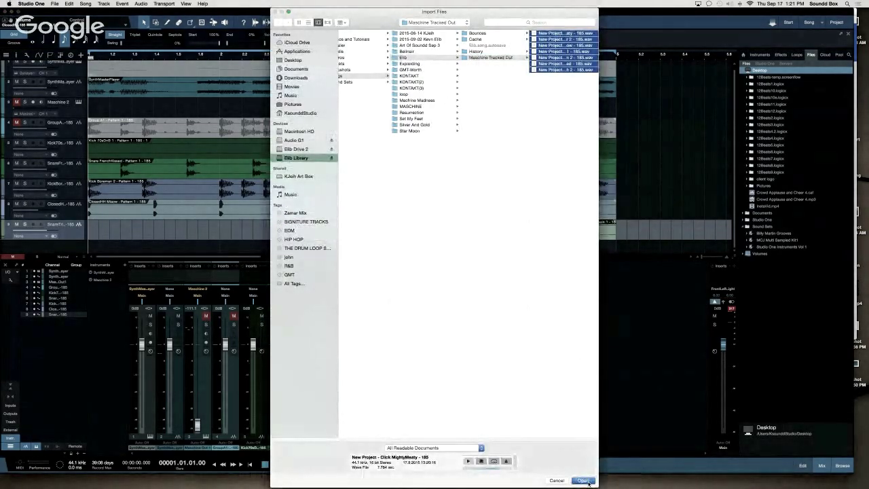
click(583, 480)
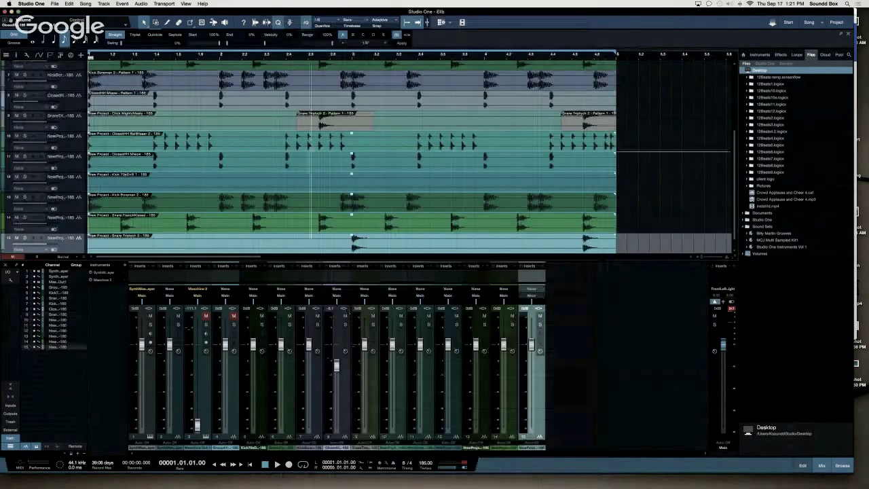
scroll(355, 184, down, 1)
scroll(355, 183, up, 1)
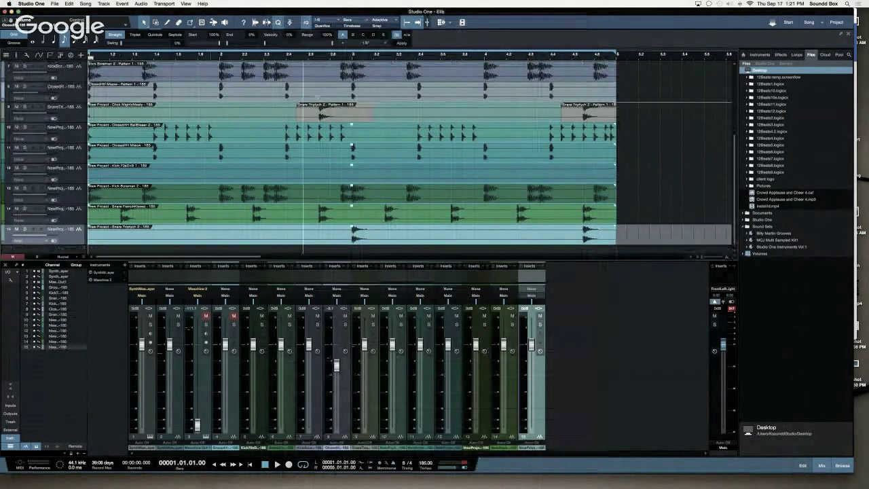
scroll(353, 187, up, 1)
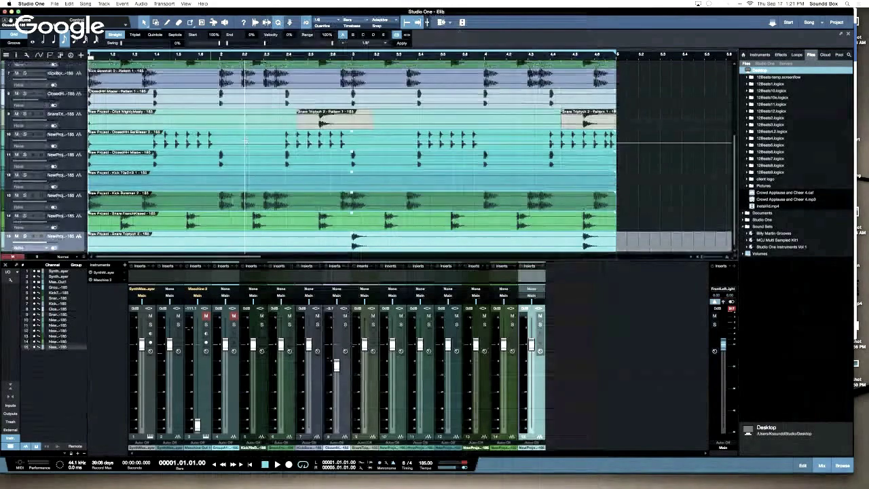
scroll(353, 156, down, 1)
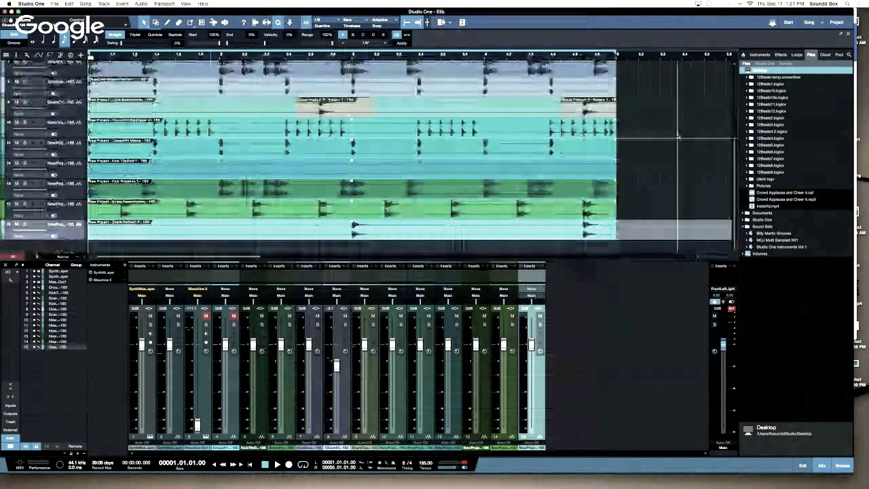
Step: Undo the import of the exported WAV files
key(ctrl+z)
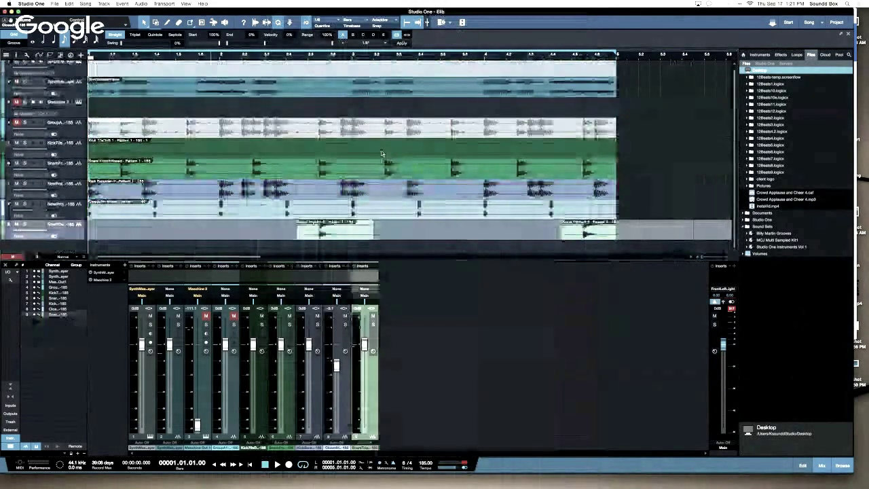
click(404, 233)
scroll(421, 230, down, 1)
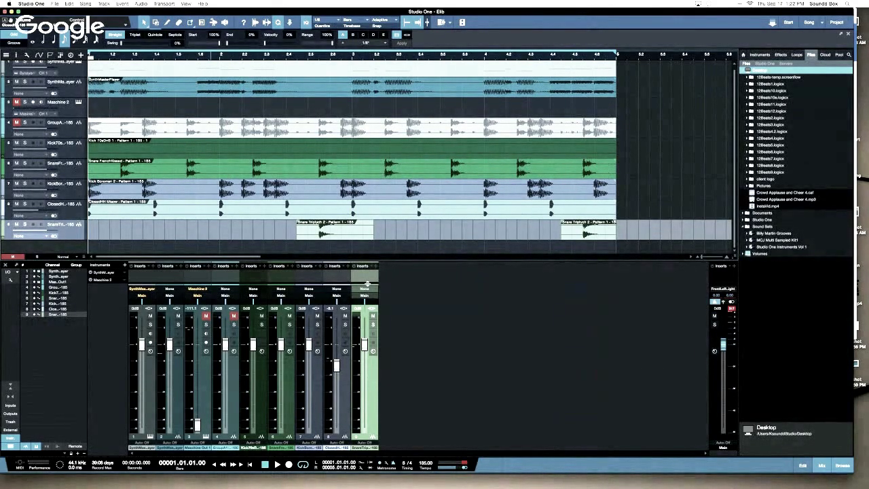
Step: Enlarge the mixer's upper section to reveal the Sends, and expand the list of Maschine 2 outputs
drag(367, 284, 379, 323)
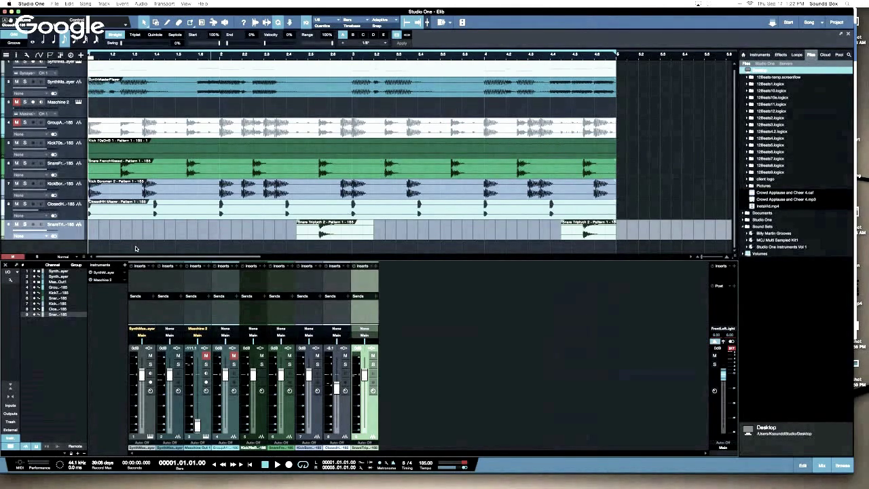
click(108, 281)
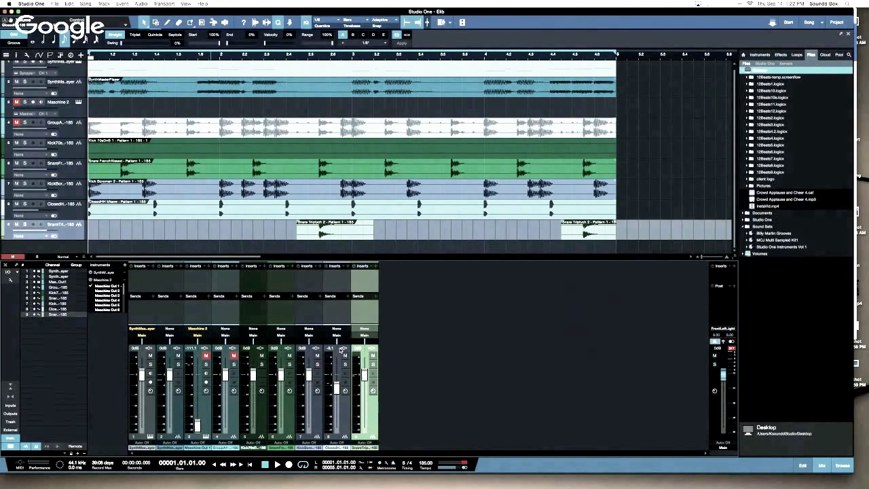
Step: Open Maschine 2, select the Kick 70sDnB 1 sound, and view its available audio output destinations without changing the routing
click(223, 328)
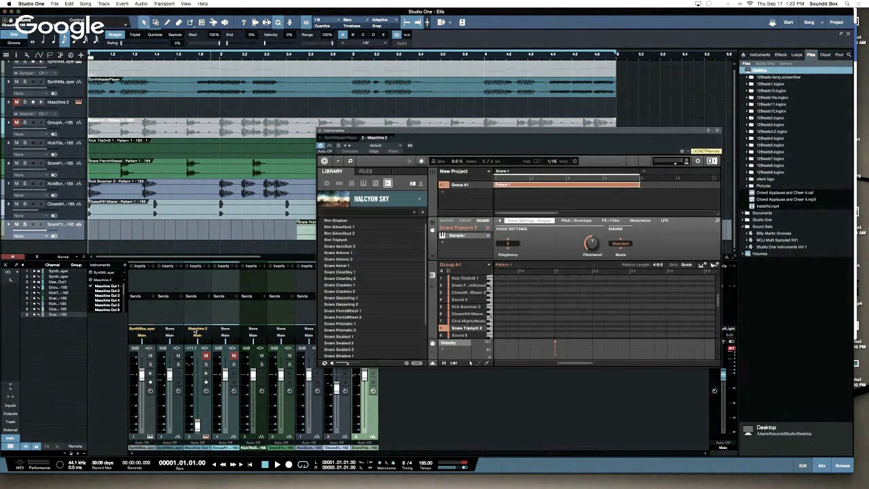
click(468, 278)
right_click(468, 279)
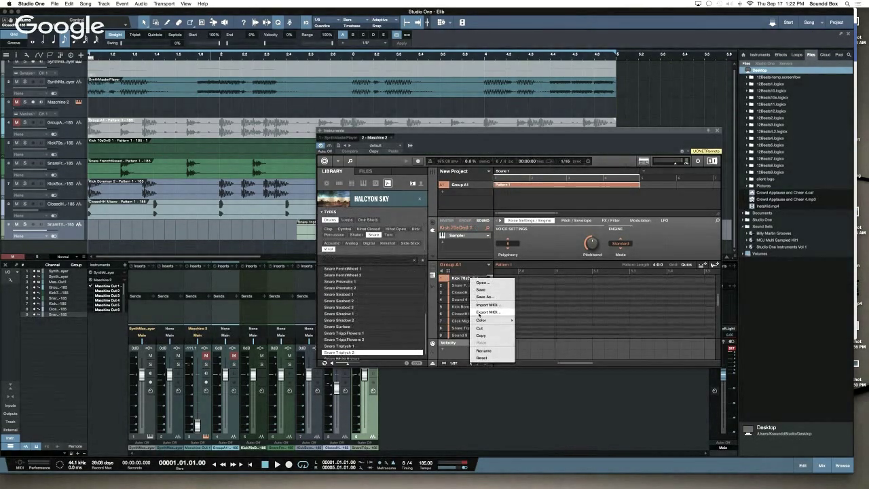
click(554, 293)
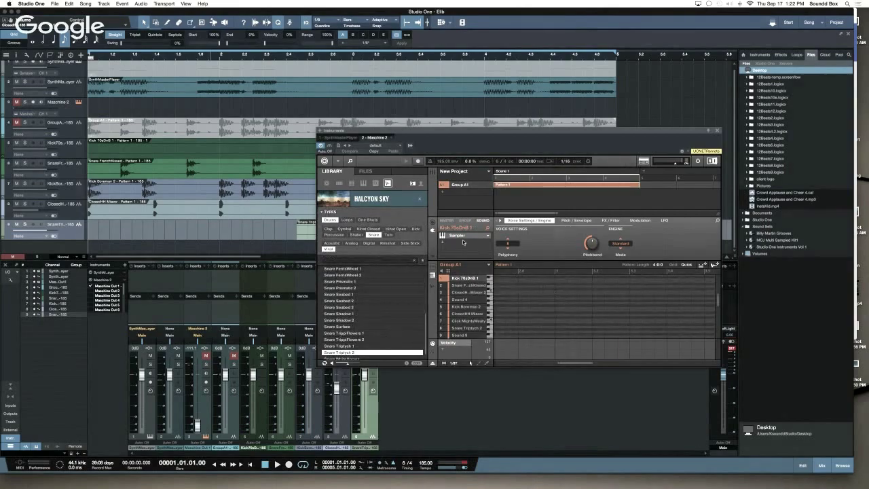
click(431, 224)
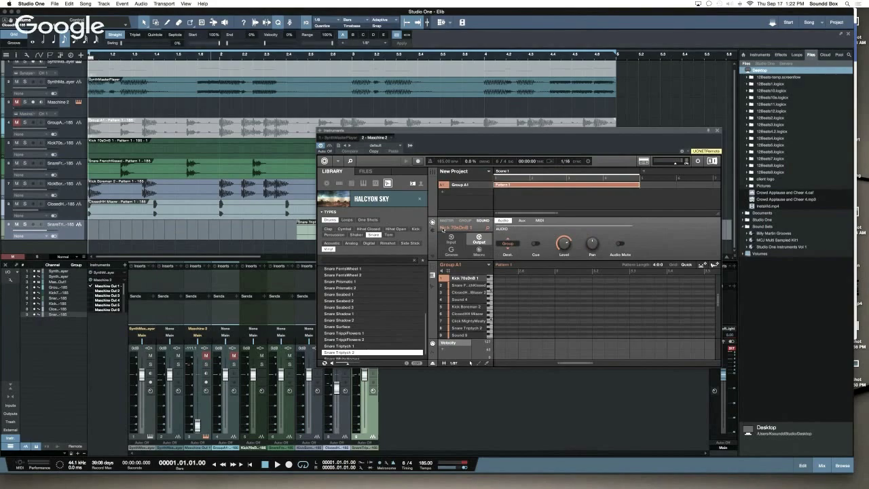
click(509, 244)
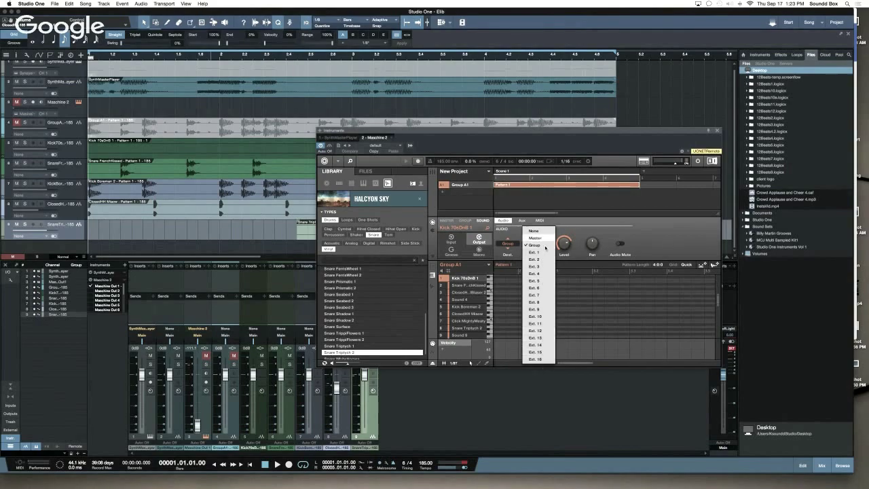
click(677, 238)
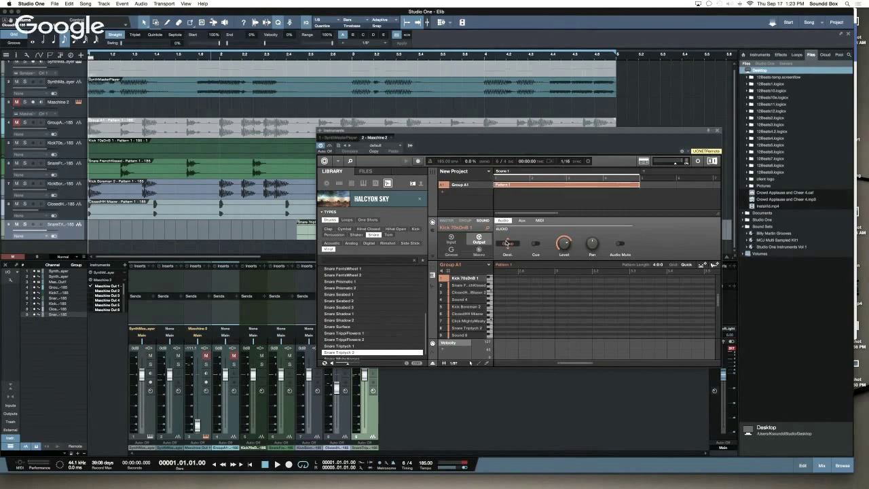
Step: Examine the Aux and MIDI output settings of Kick 70sDnB 1, return to its Audio page, and close Maschine 2
click(522, 220)
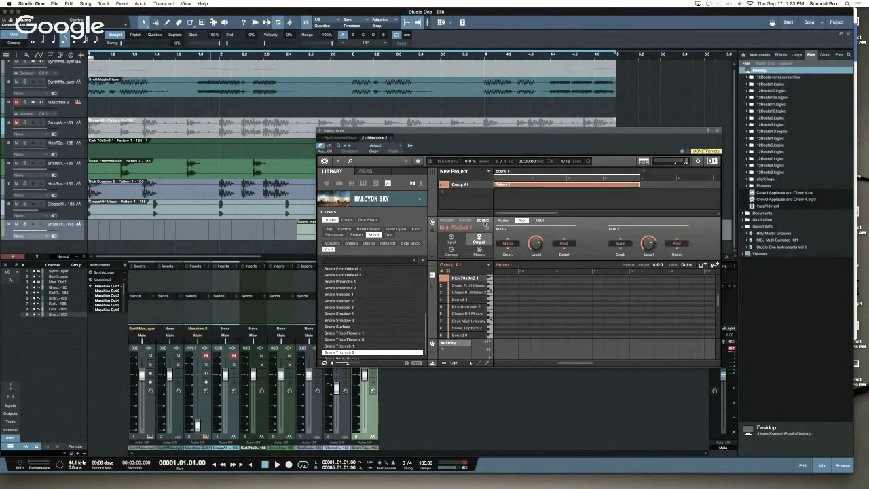
click(538, 221)
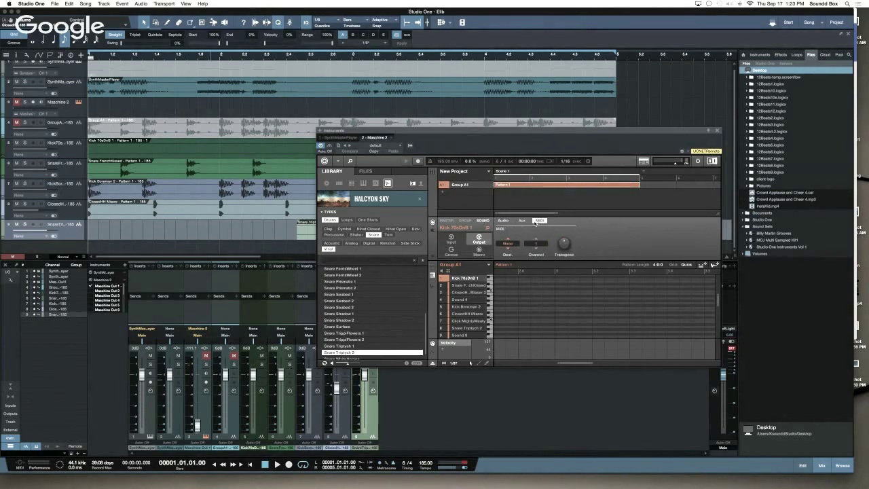
click(508, 243)
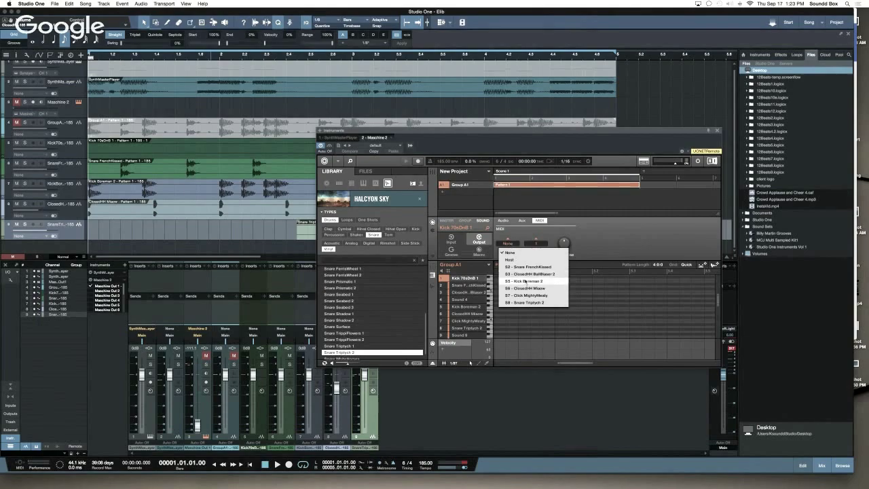
click(533, 237)
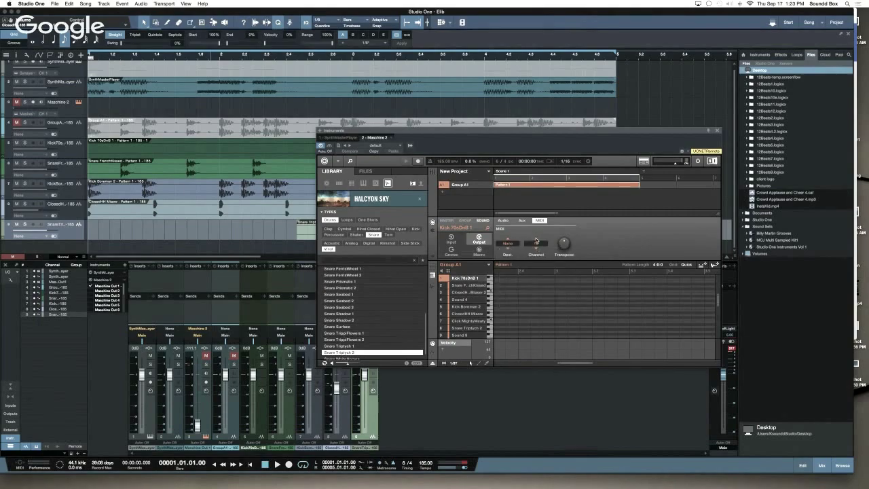
click(503, 221)
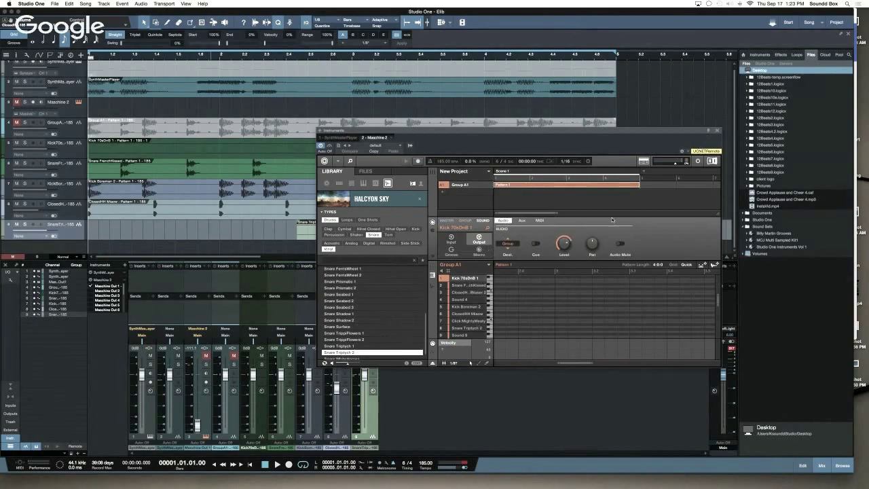
click(718, 131)
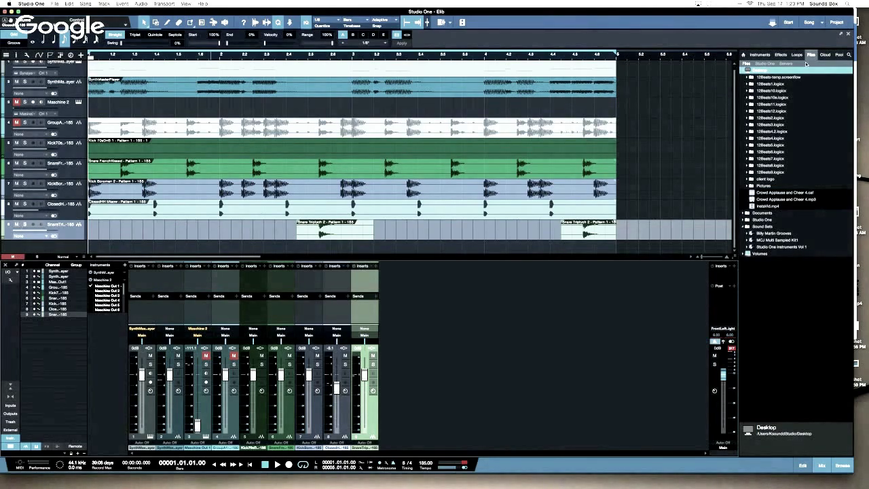
Step: Find Open AIR in the effects browser and add it as a send effect on the Snare Triptych 2 channel
click(781, 54)
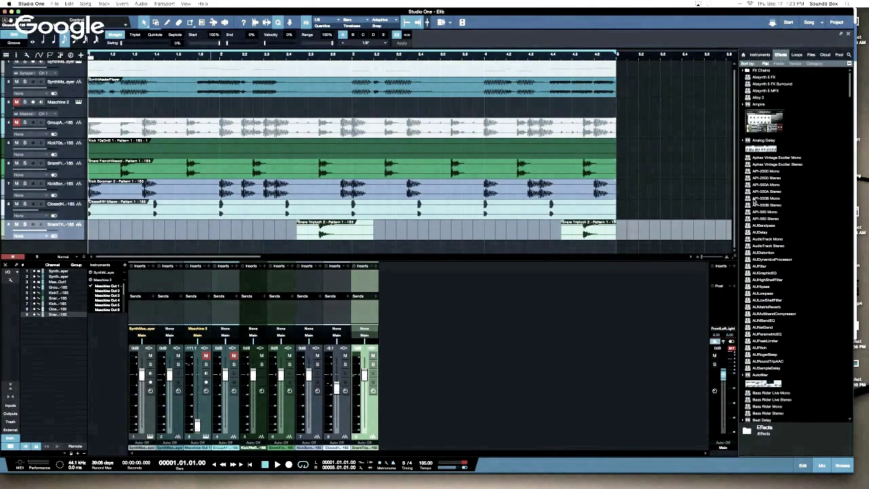
key(super+Tab)
key(super+Tab)
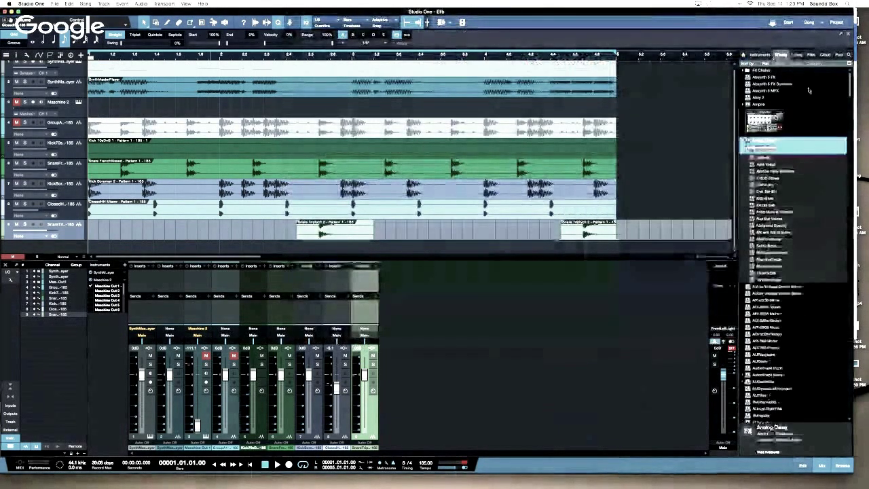
click(812, 91)
scroll(811, 92, up, 2)
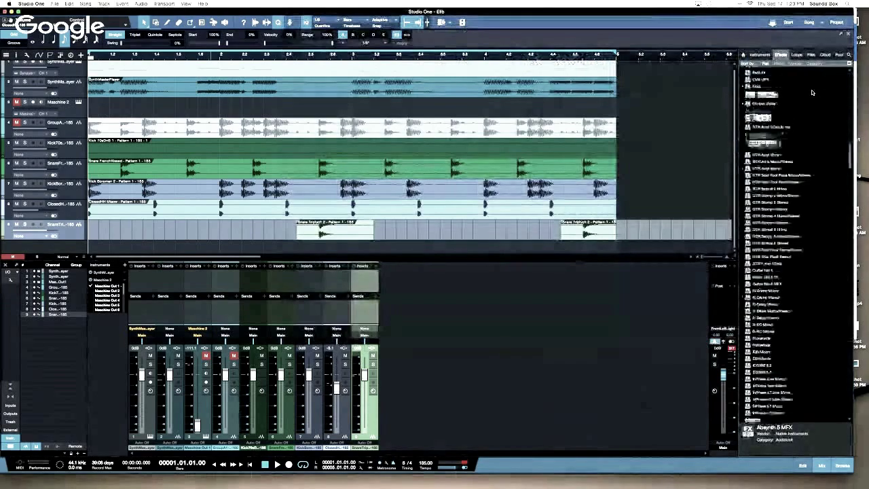
scroll(811, 93, down, 10)
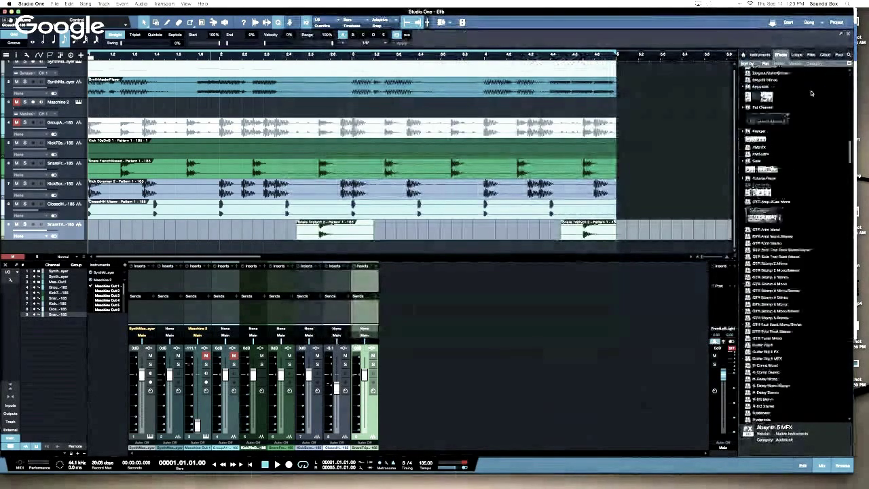
scroll(810, 91, down, 10)
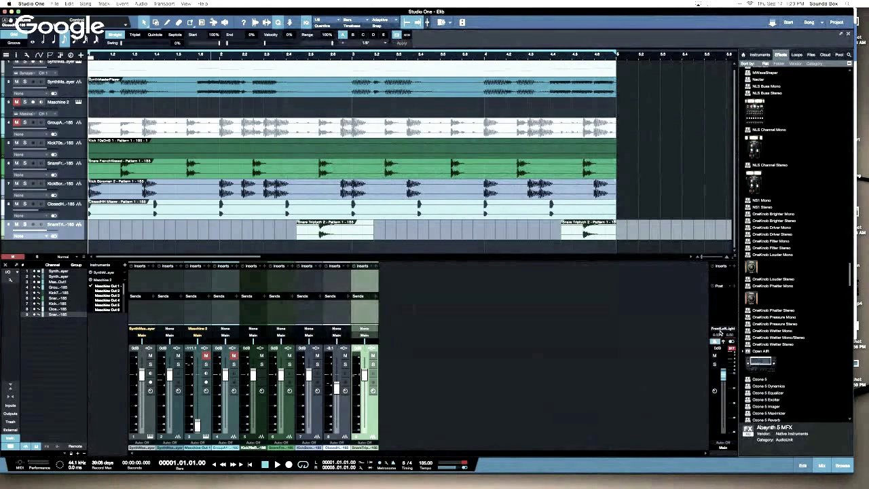
drag(754, 364, 365, 310)
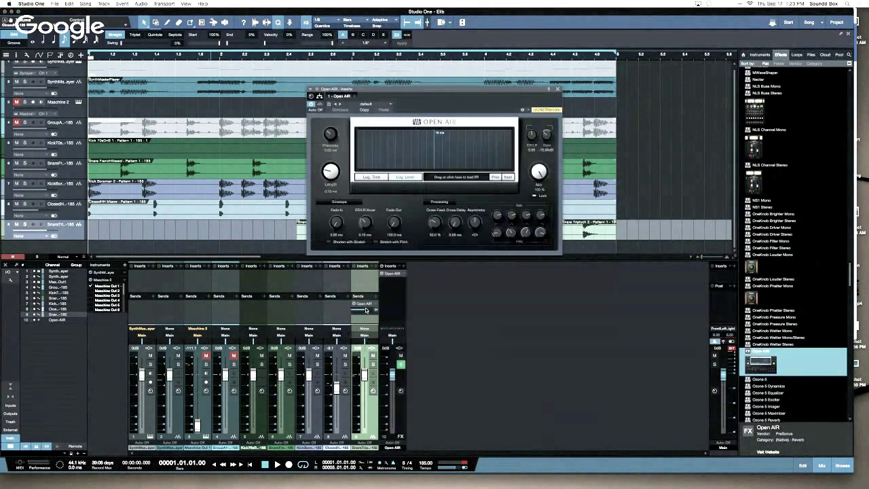
Step: Check the preset and channel options in Open AIR, and remove the Open AIR plug-in from its effect channel
click(391, 105)
click(374, 111)
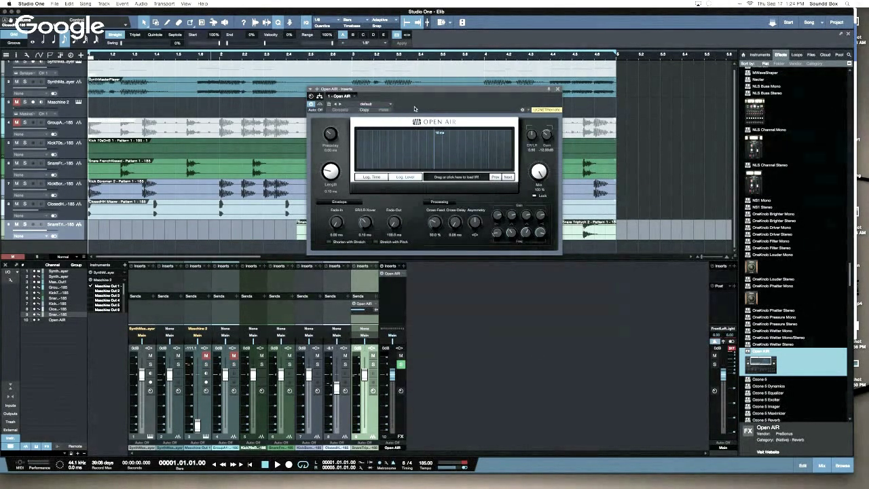
click(341, 107)
click(429, 157)
click(353, 99)
click(443, 104)
click(353, 98)
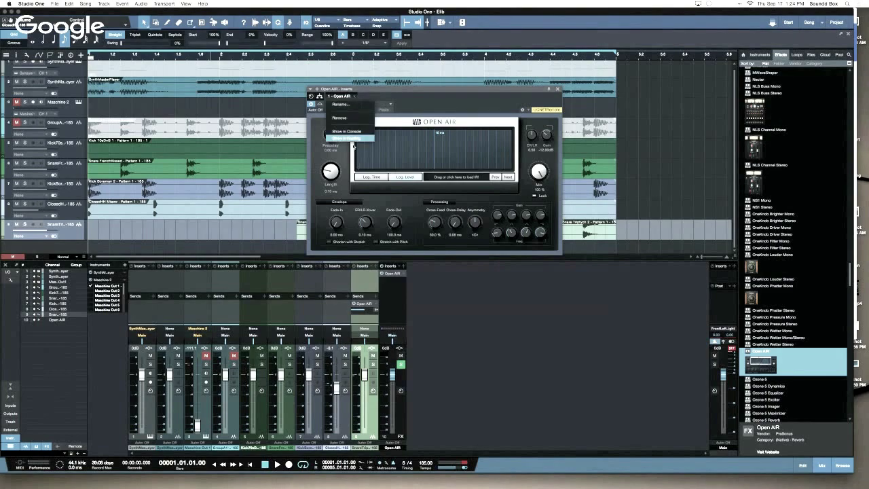
click(348, 118)
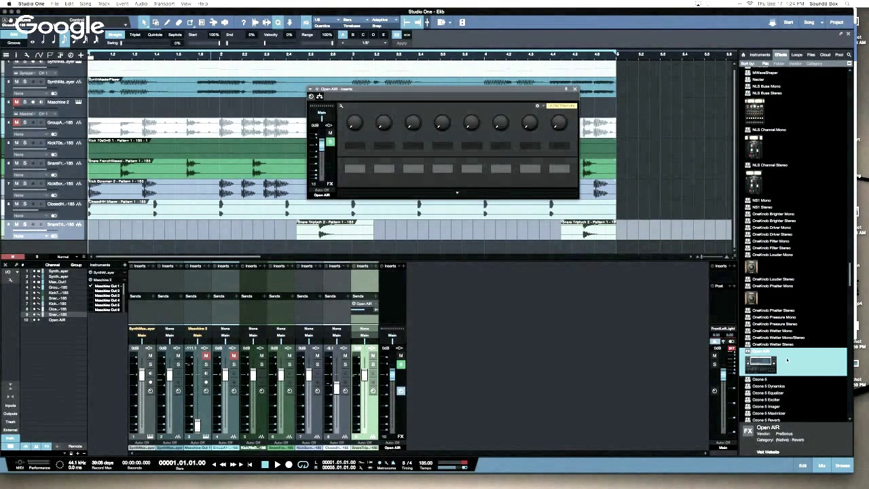
Step: Browse the full effects list for another reverb plug-in
scroll(767, 348, down, 10)
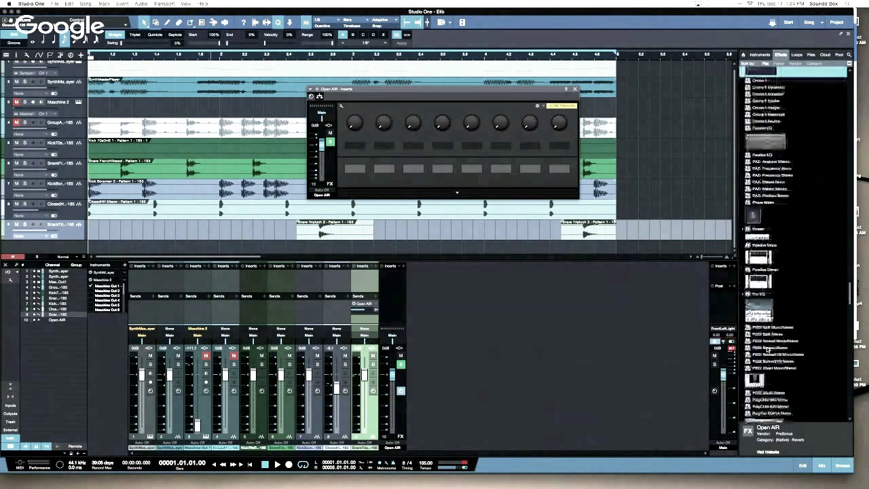
scroll(768, 349, down, 3)
scroll(767, 349, down, 10)
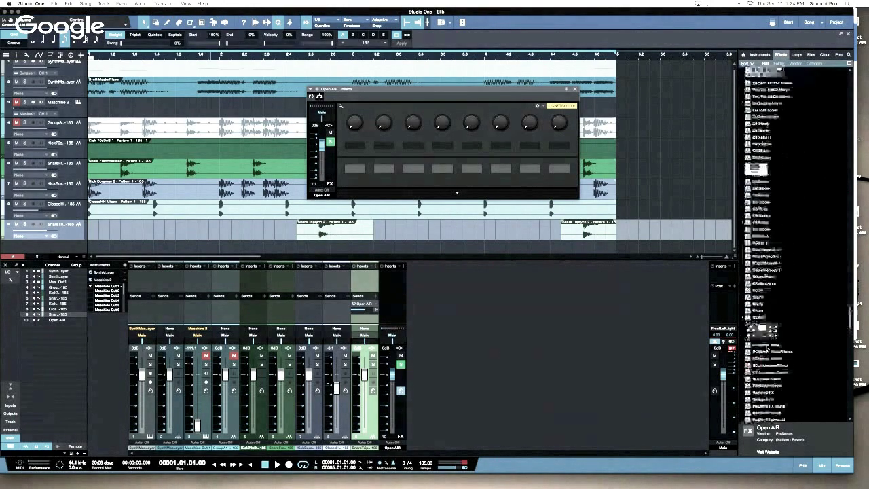
scroll(767, 349, down, 9)
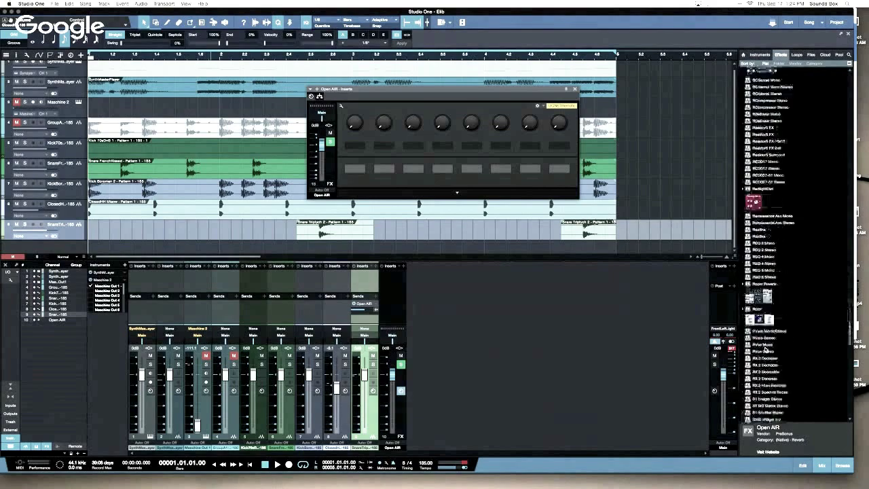
scroll(765, 349, down, 10)
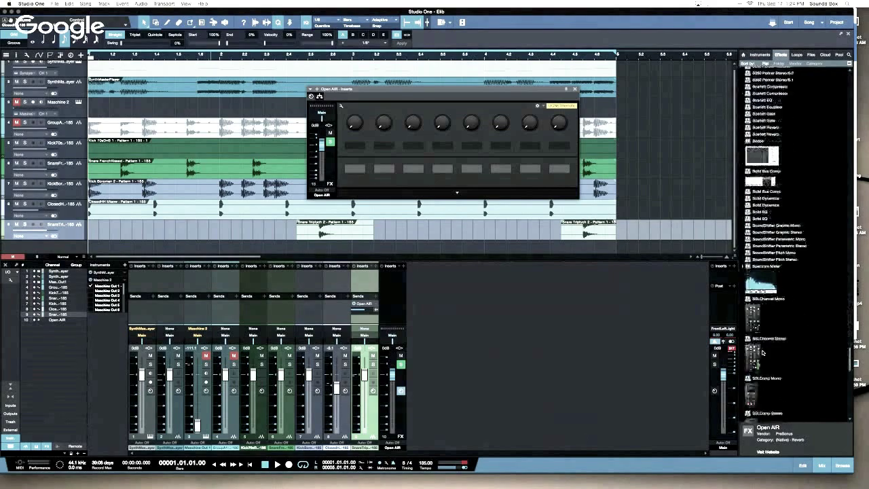
scroll(773, 306, down, 15)
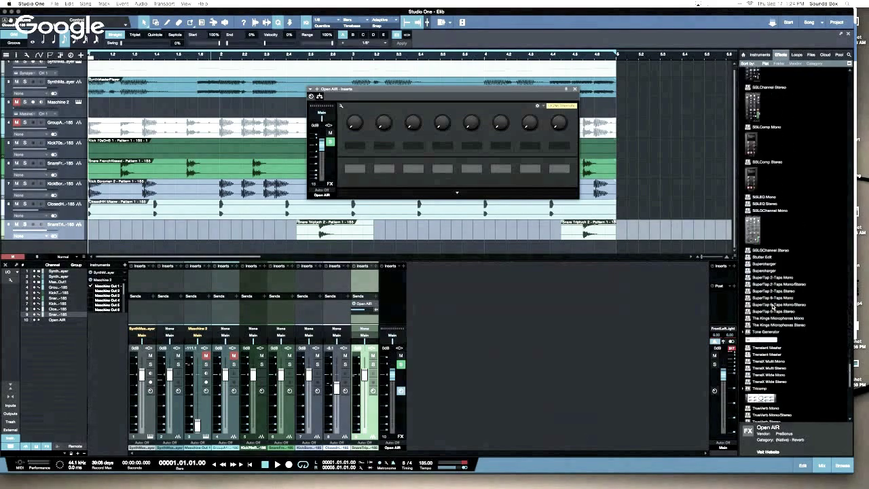
scroll(773, 306, up, 6)
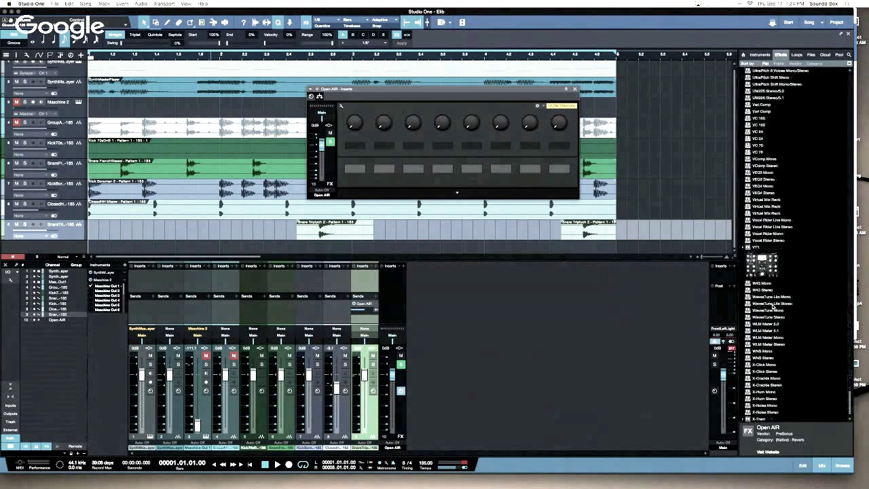
scroll(772, 307, down, 2)
scroll(772, 307, up, 20)
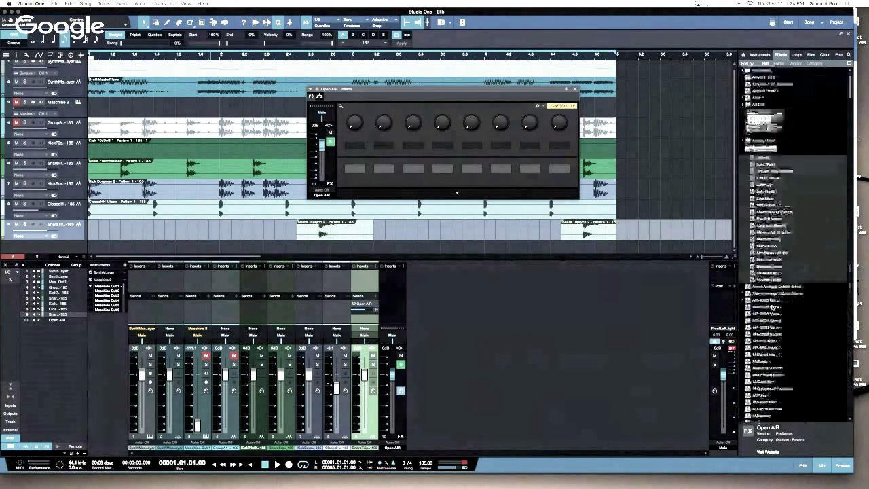
Step: Search the effects browser for "rever" and add Room Reverb as a send effect on the Snare Triptych 2 channel
click(848, 54)
text(reverb)
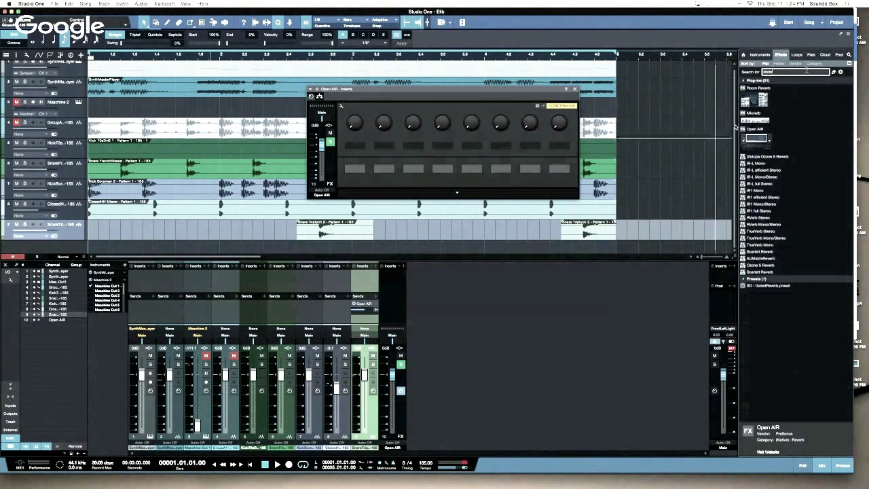
drag(757, 100, 372, 317)
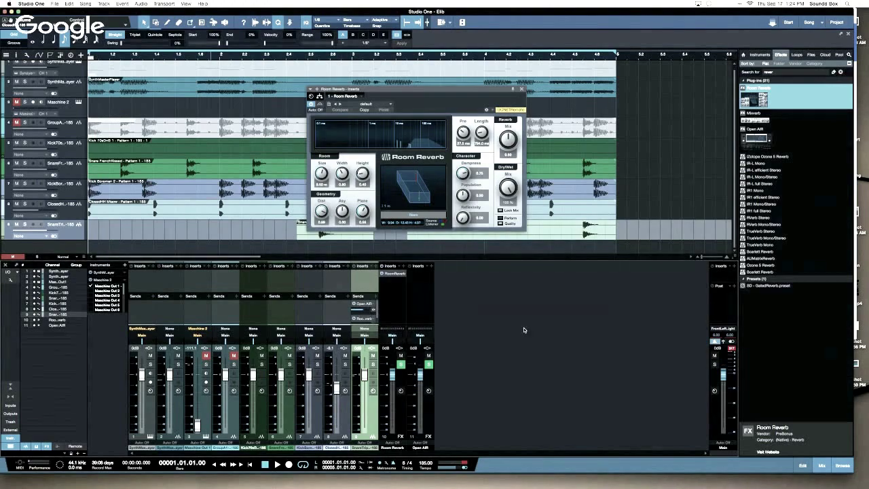
click(427, 267)
scroll(458, 407, down, 5)
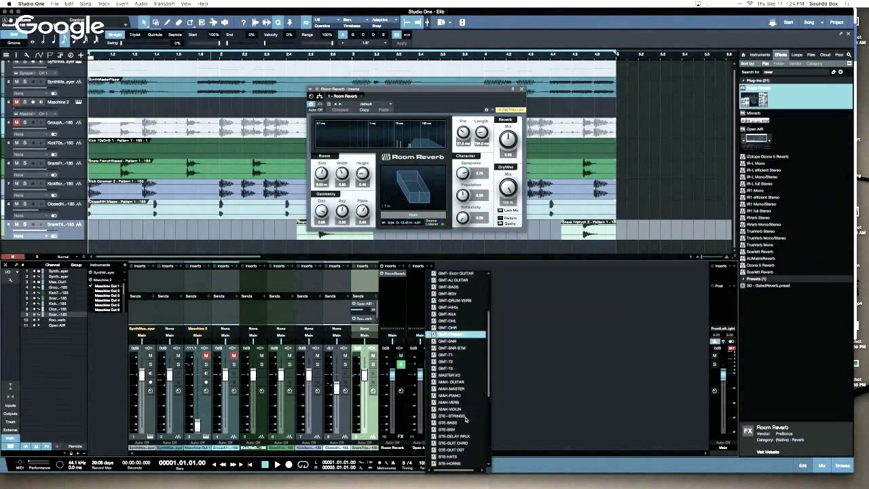
click(480, 335)
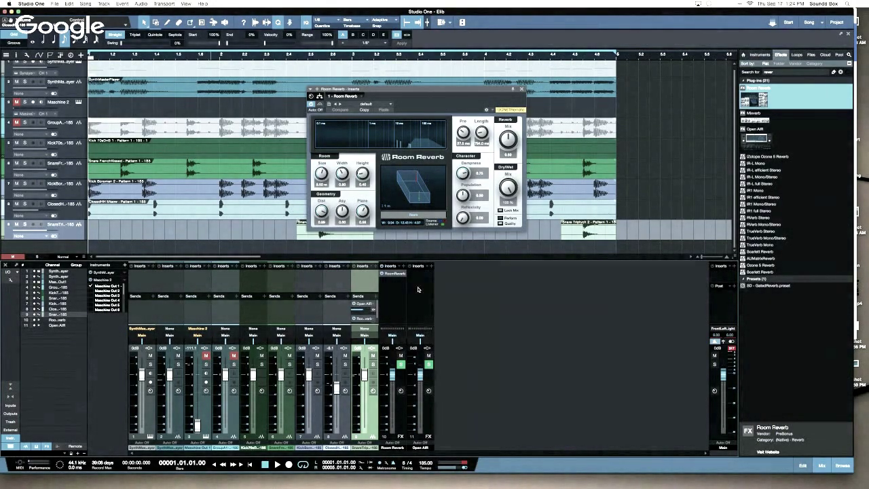
click(418, 289)
click(427, 266)
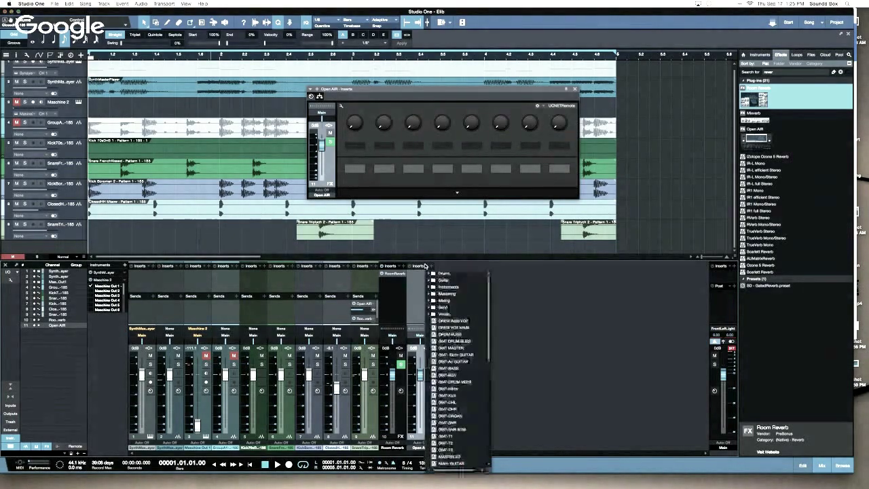
scroll(458, 373, down, 5)
click(523, 336)
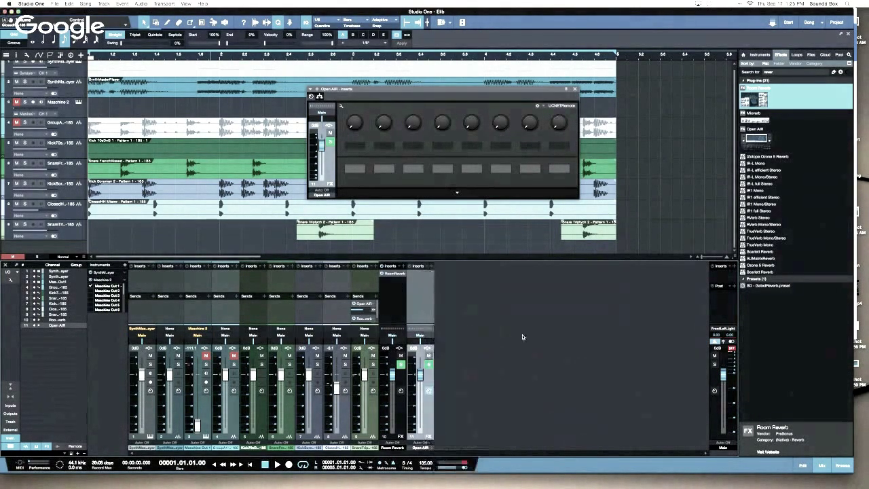
Step: Remove the Open AIR and Room Reverb sends from the Snare Triptych 2 channel
click(372, 306)
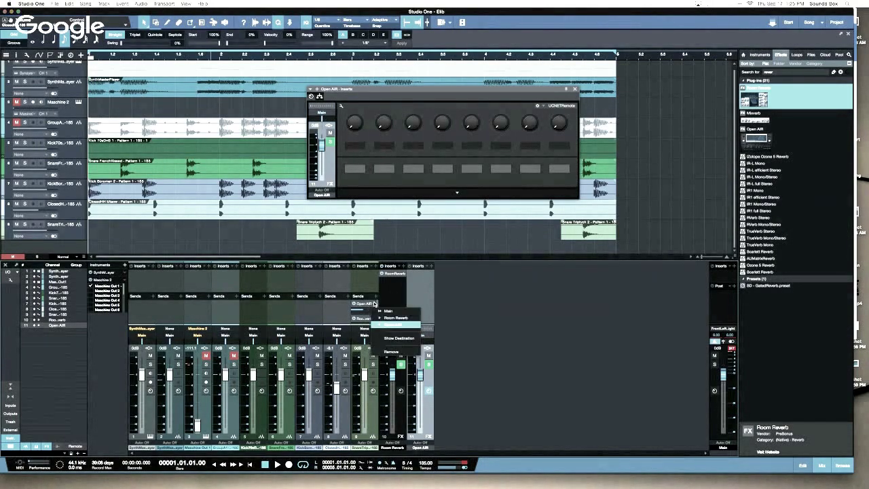
click(384, 350)
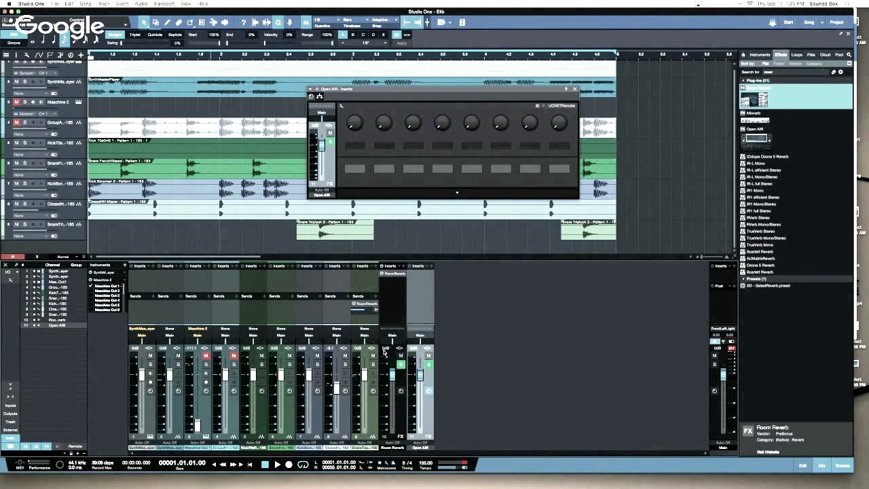
right_click(375, 305)
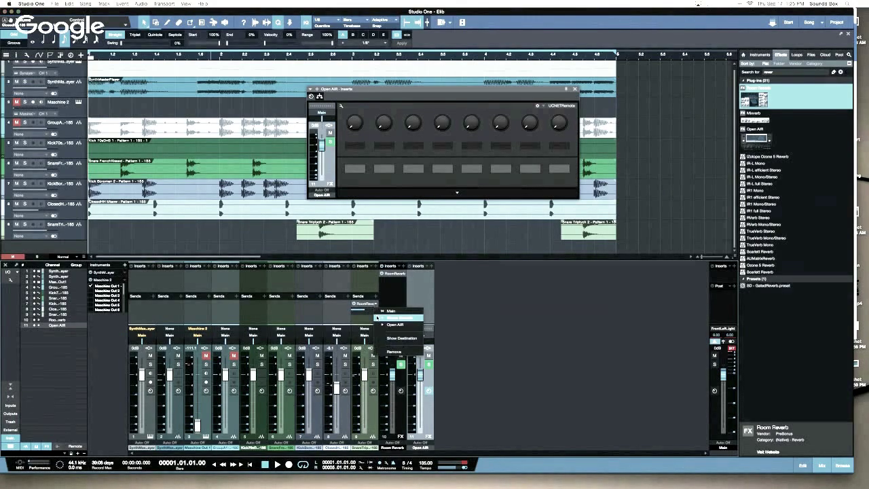
click(389, 349)
Step: Clear the Room Reverb channel's inserts, and remove both the Room Reverb and Open AIR effect channels from the mixer
click(399, 266)
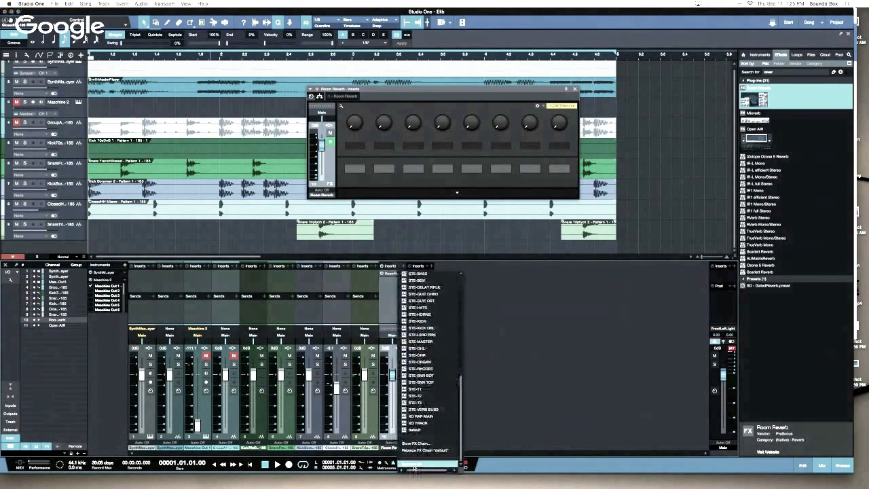
click(412, 456)
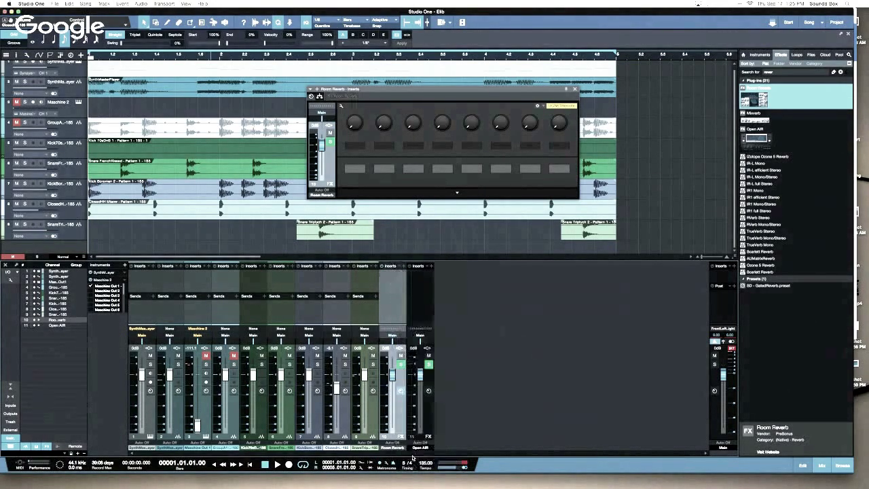
click(399, 266)
click(444, 412)
click(430, 417)
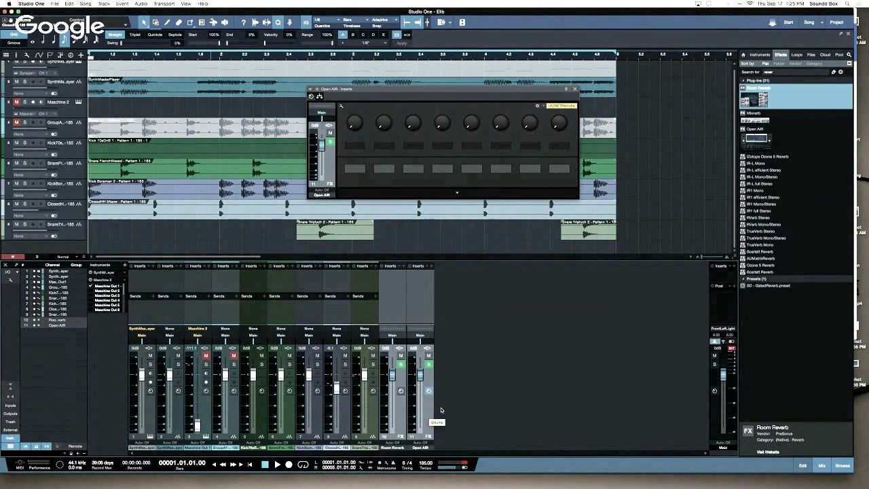
right_click(430, 410)
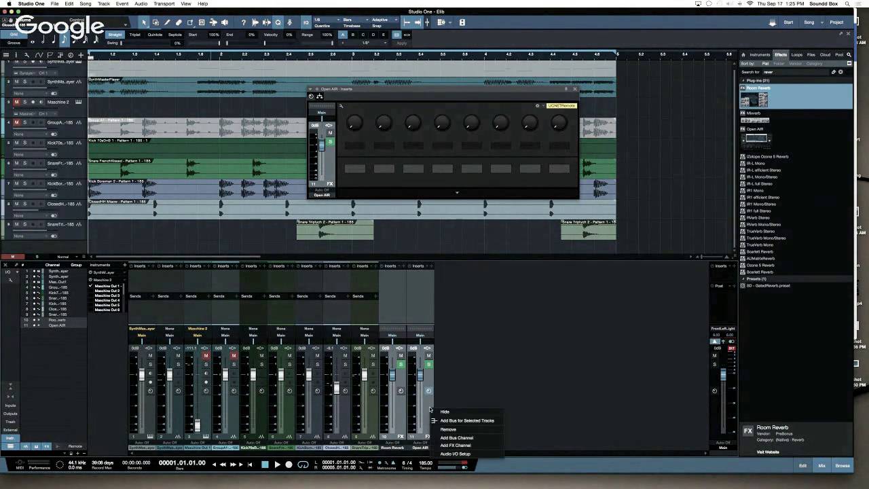
click(448, 429)
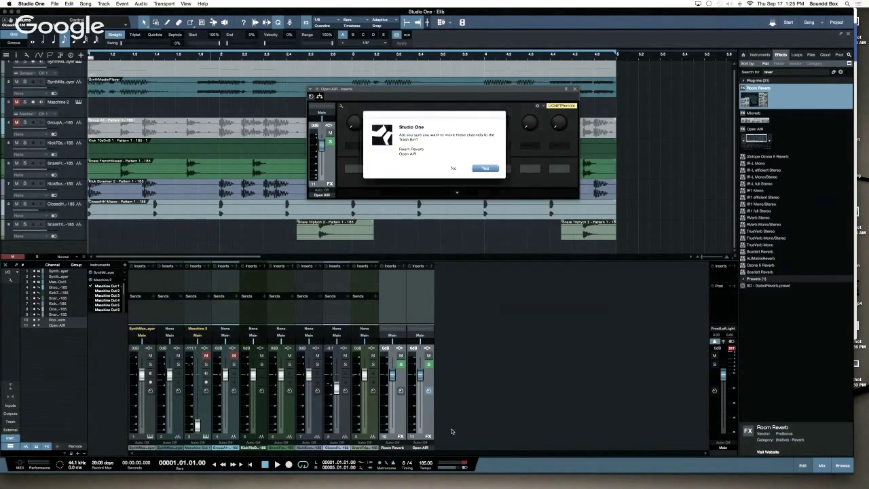
click(485, 168)
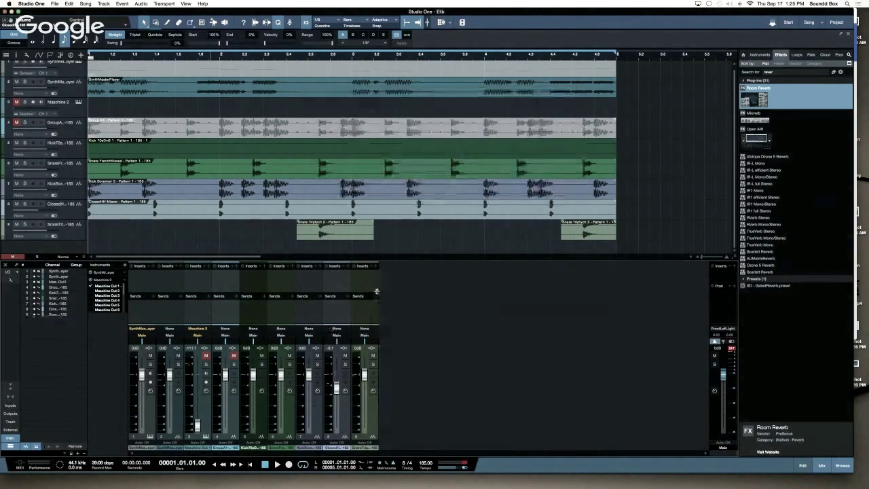
Step: Add a fresh Room Reverb send effect to the Snare Triptych 2 channel and play the song briefly to hear it
drag(755, 96, 368, 312)
key(space)
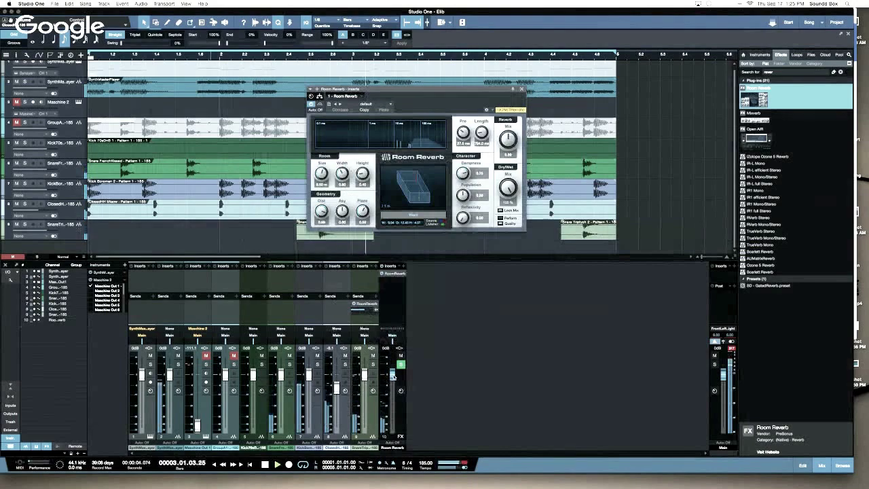
key(space)
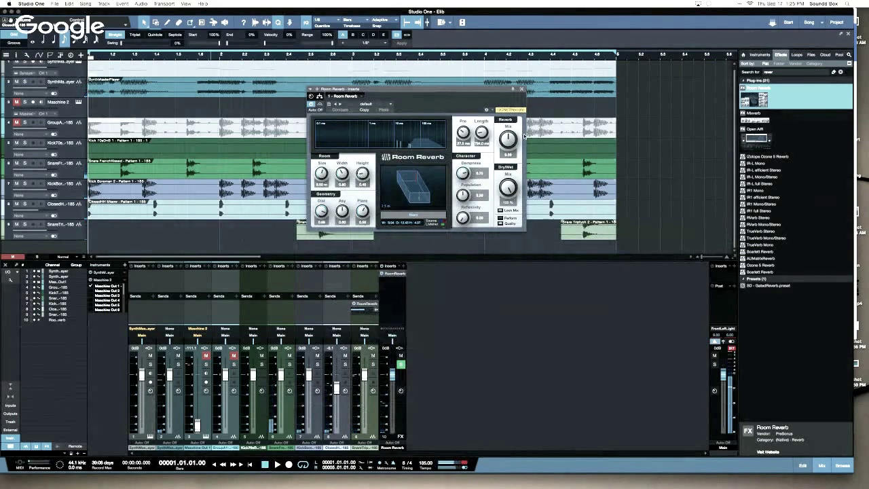
Step: Solo the Snare Triptych 2 track and audition it through Room Reverb from position 2.05.01.00
click(308, 59)
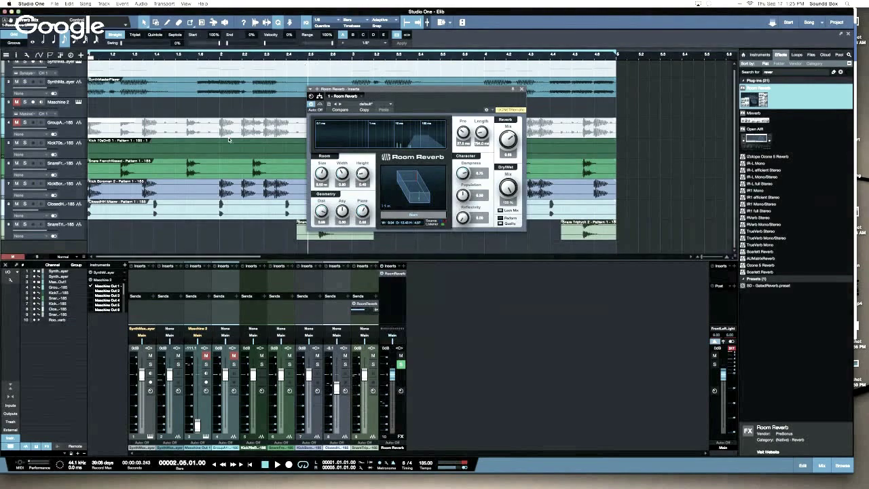
click(25, 224)
key(space)
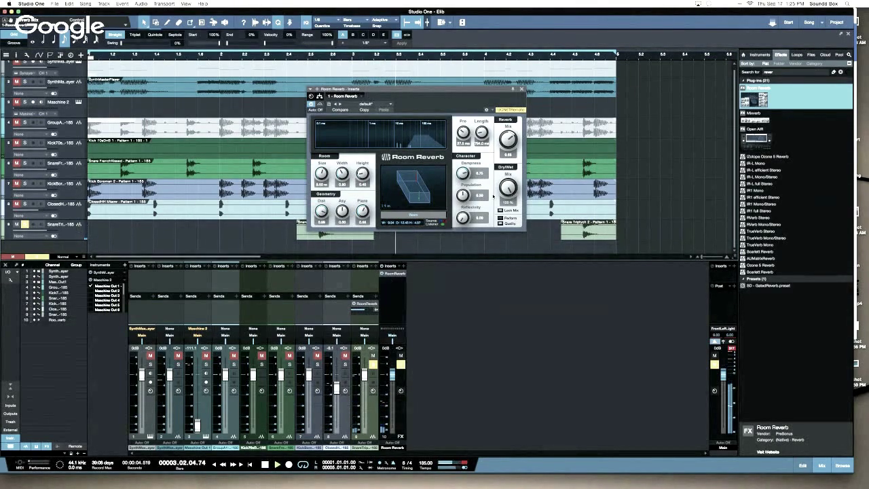
key(space)
Step: Lengthen the Room Reverb decay and lower the Snare Triptych 2 fader to -3.4 dB while auditioning the soloed snare
drag(375, 91, 563, 87)
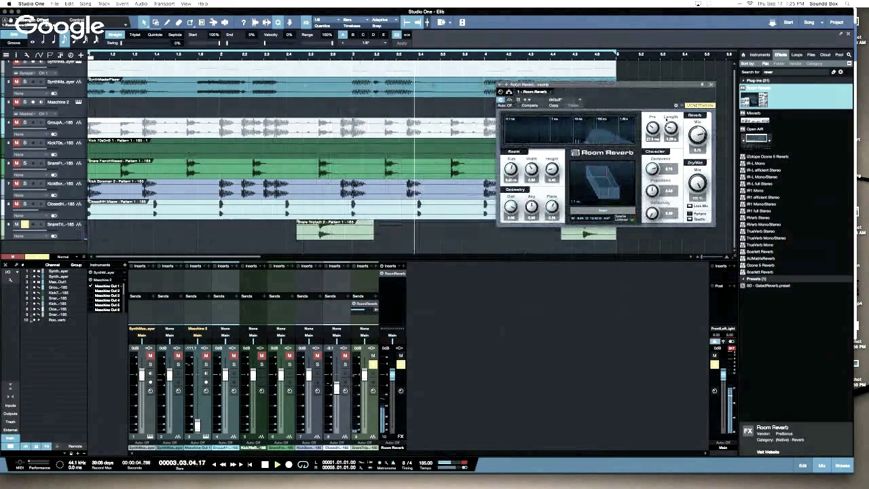
key(space)
key(space)
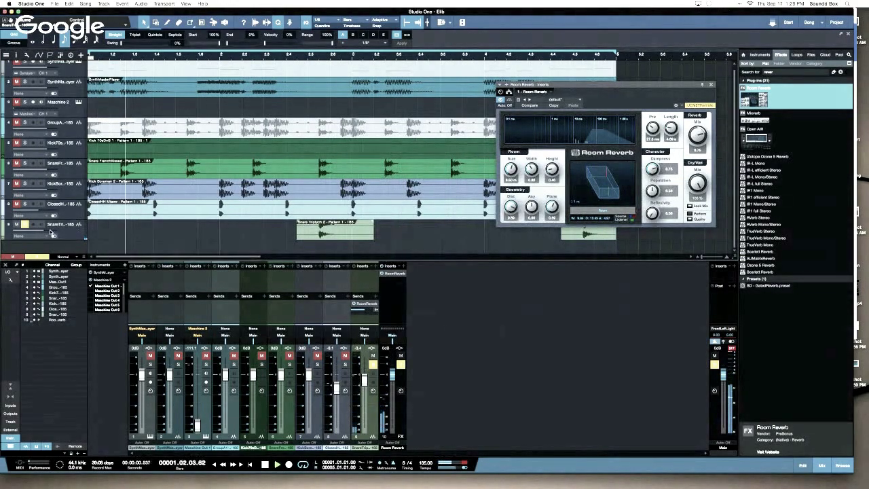
key(space)
Step: Unsolo the Snare Triptych 2 track and play the full arrangement, closing the Room Reverb window
click(24, 224)
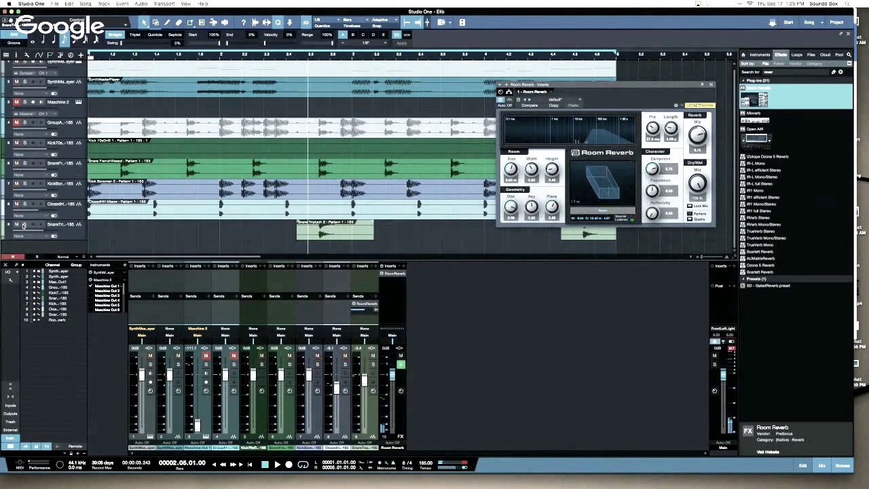
key(space)
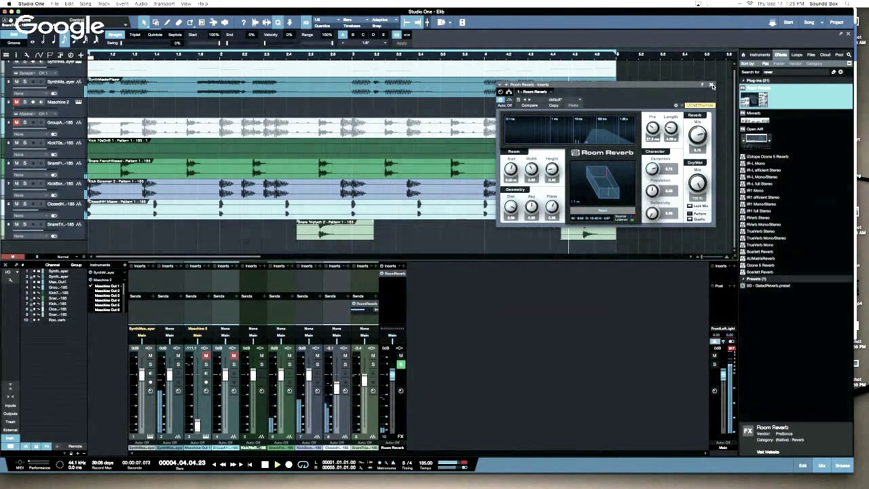
click(710, 87)
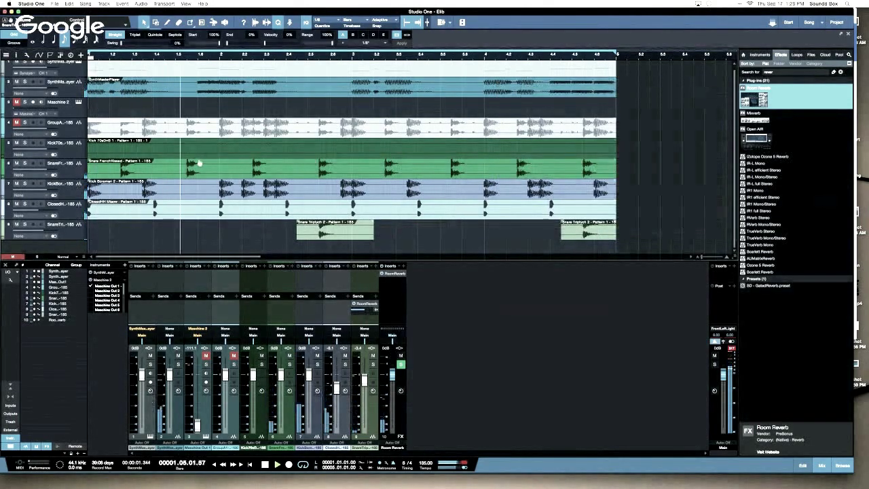
click(151, 97)
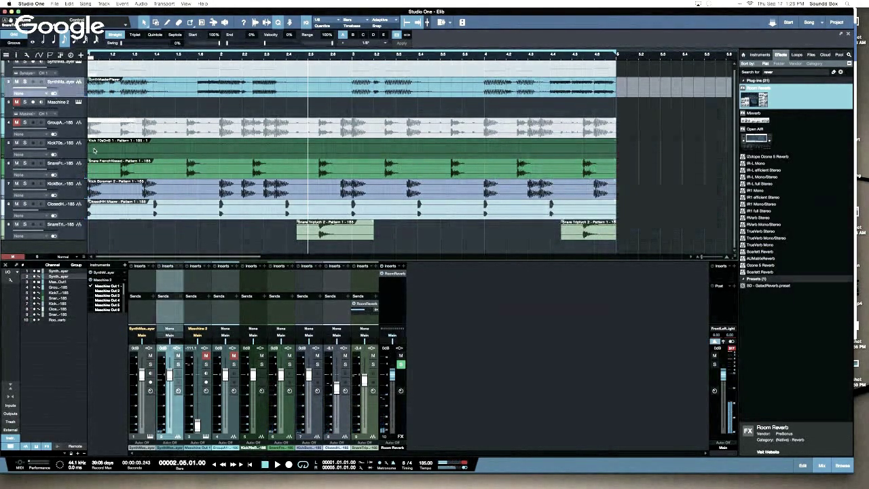
Step: Delete the muted Group A audio track and select the Maschine 2 instrument track
click(66, 133)
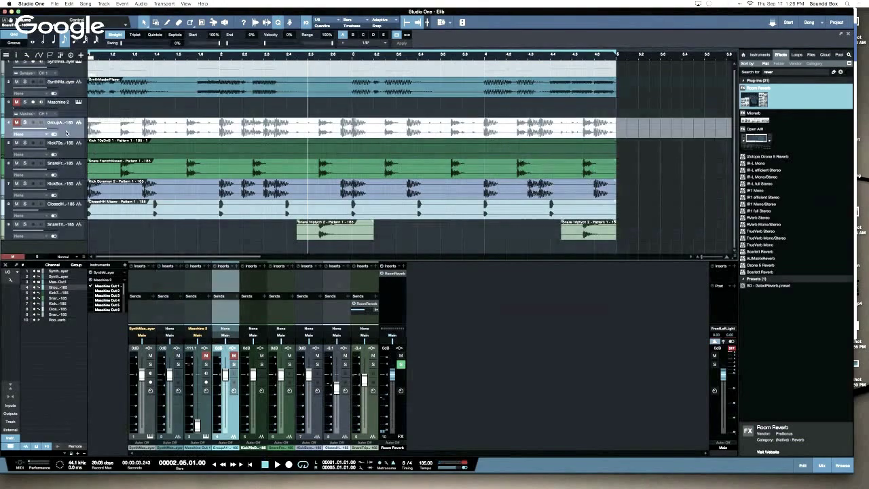
key(Delete)
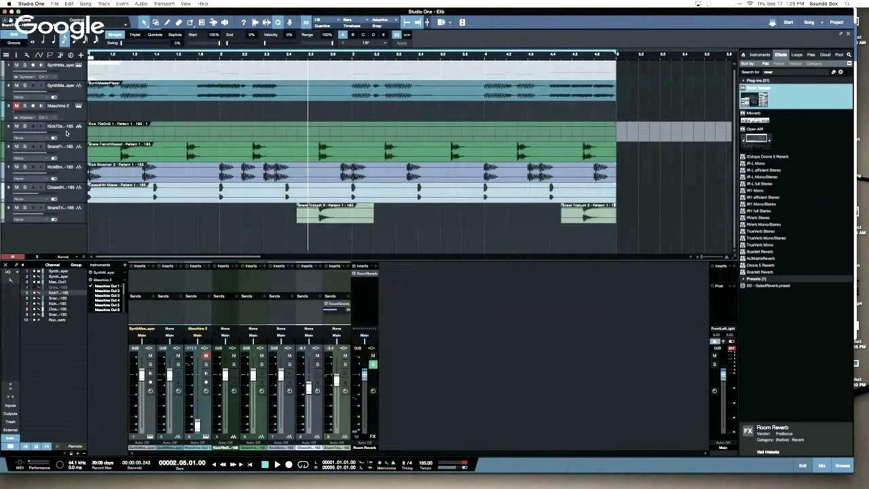
click(67, 112)
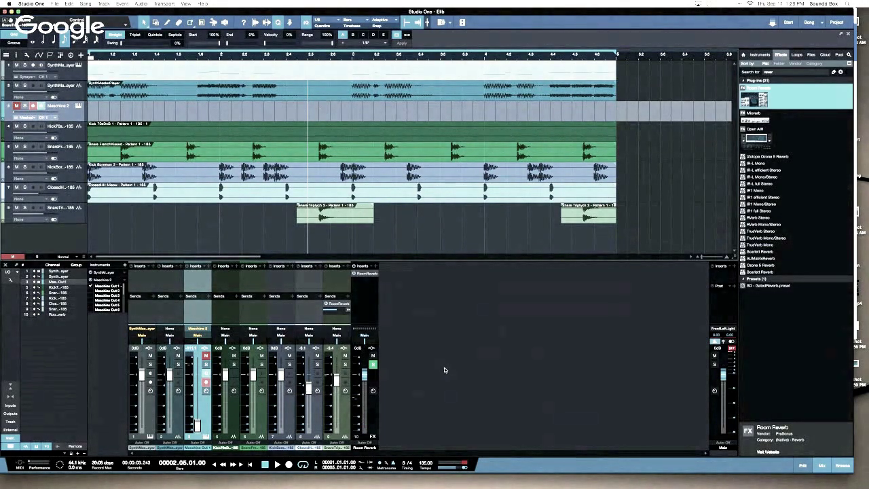
Step: Switch to the live broadcast in Safari and change its video from the shared screen to the Maschine Studio camera feed
key(super+Tab)
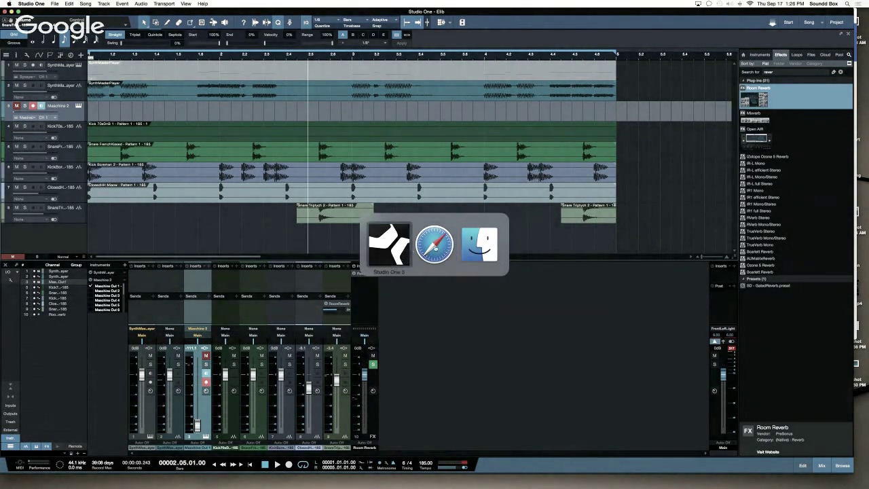
click(435, 244)
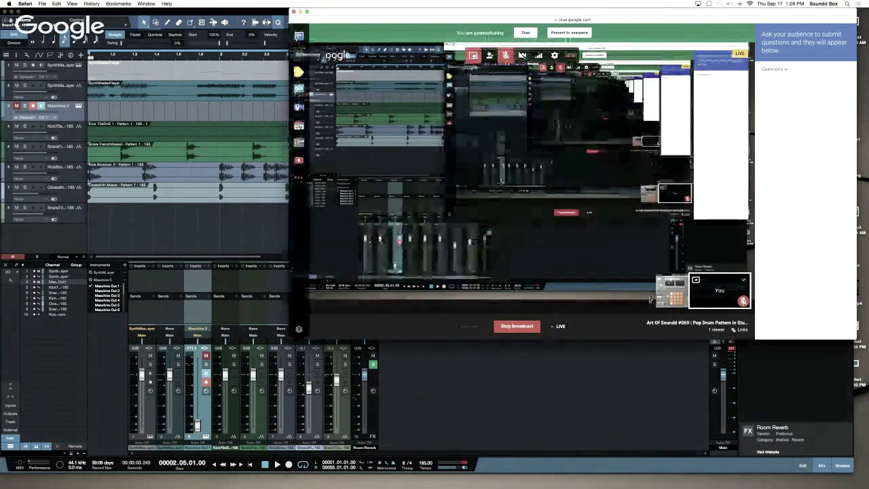
click(691, 297)
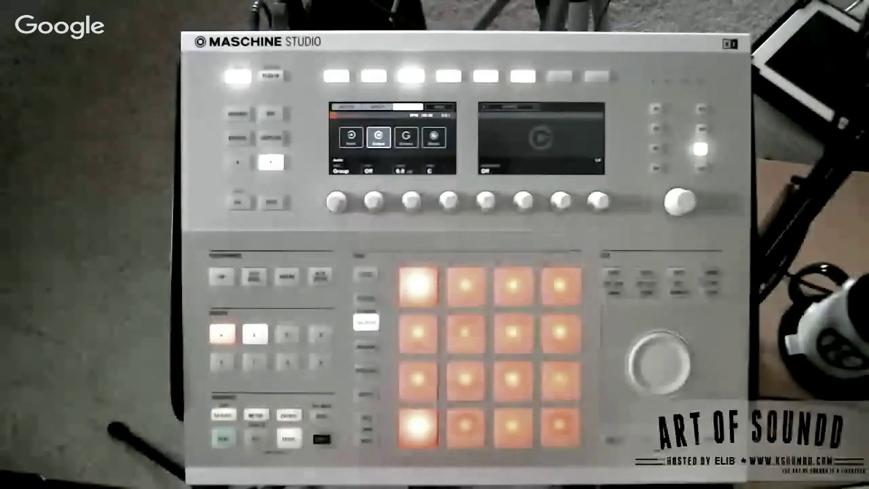